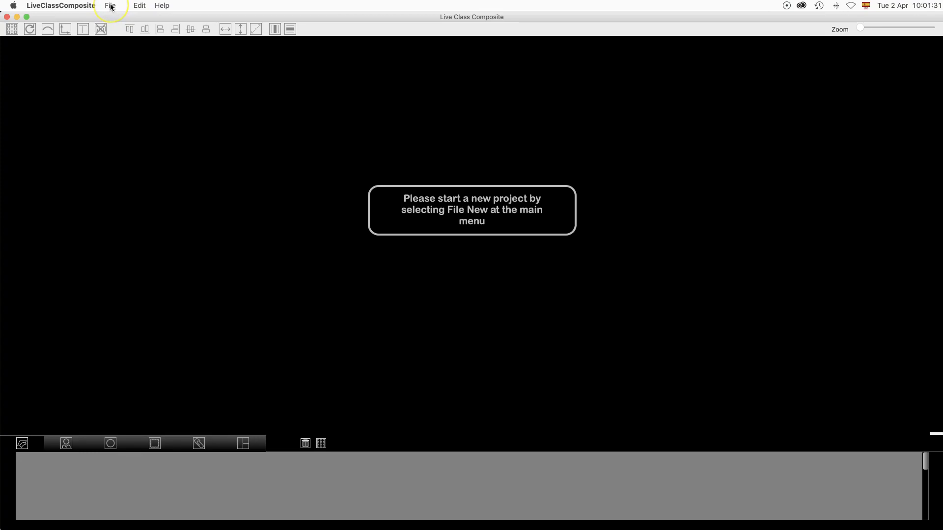
Create a new project and save it as My composite.lccproject in the composite folder on the Desktop
left_click(111, 7)
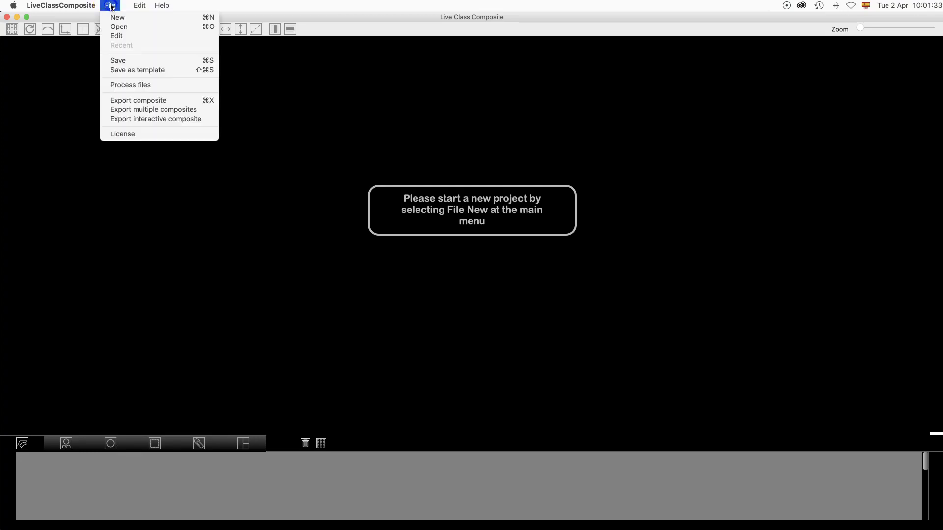
left_click(114, 18)
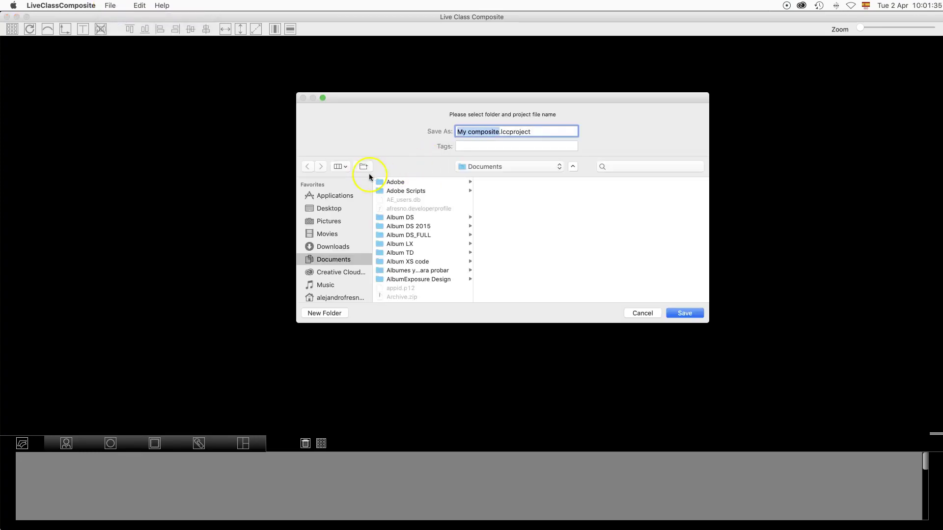
left_click(327, 209)
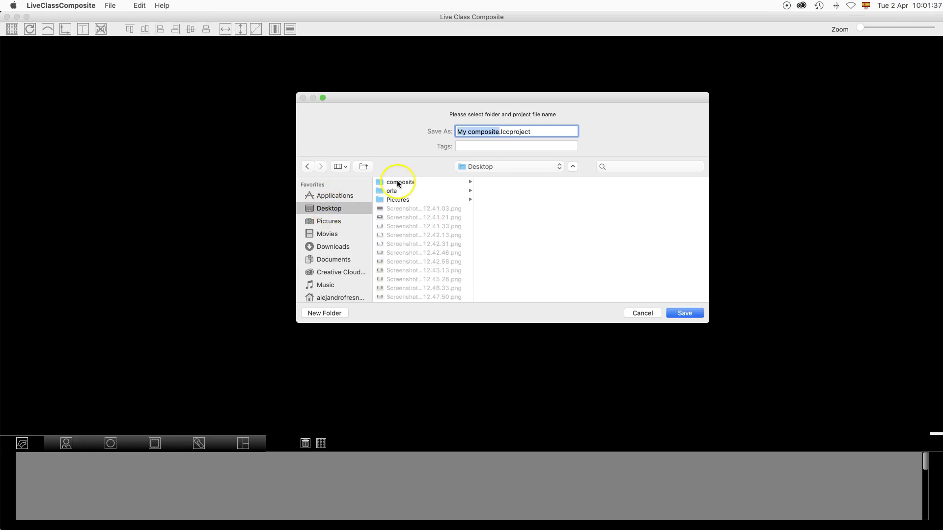
left_click(398, 182)
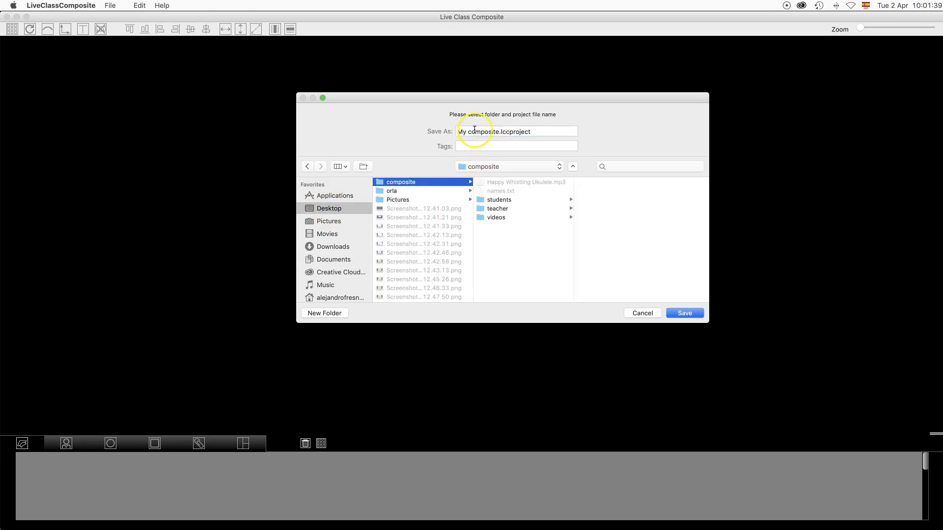
left_click(684, 312)
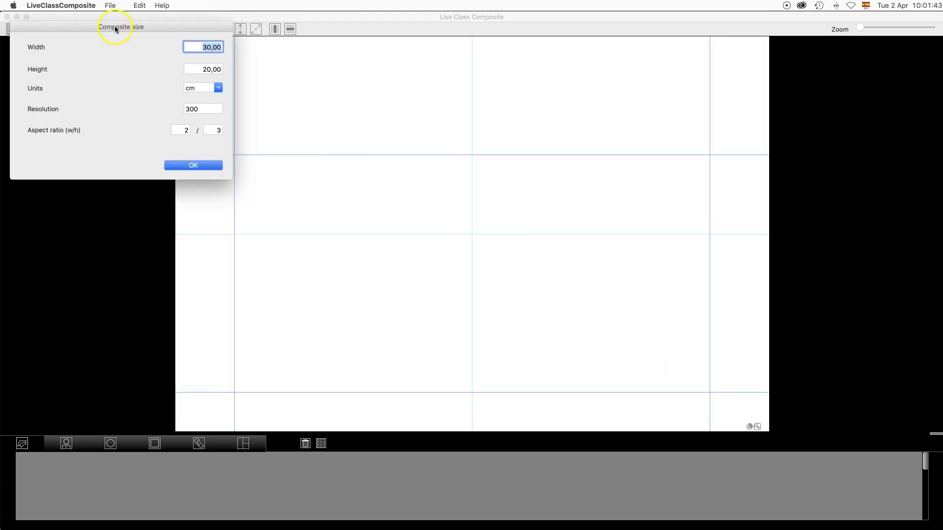
Set the composite size in inches with a width of 20 and a new height, at resolution 300 and aspect ratio 2/3
left_click_drag(115, 29, 450, 210)
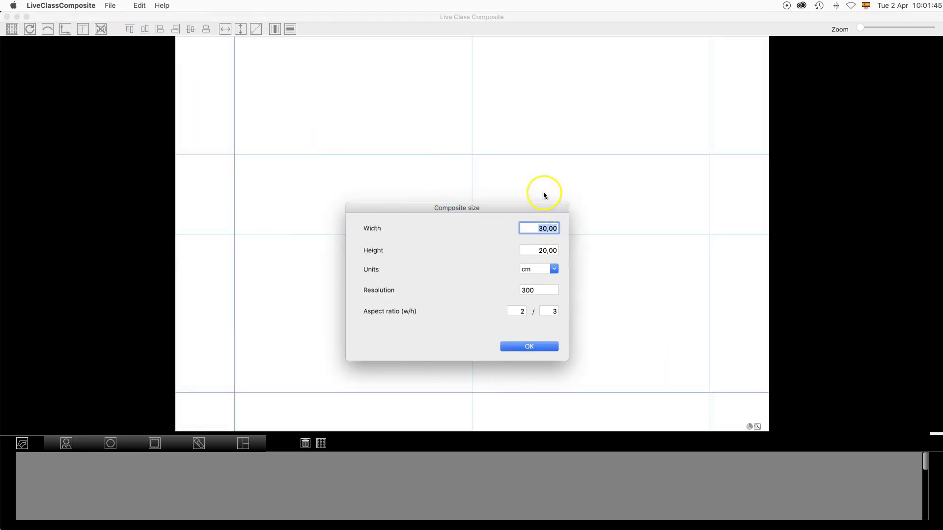
left_click(540, 228)
left_click(554, 269)
left_click(537, 291)
left_click(540, 228)
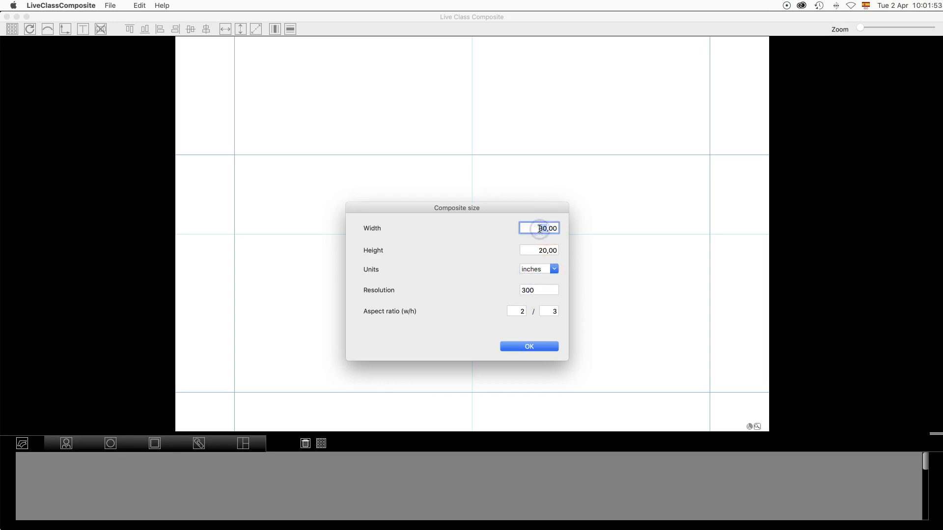
left_click_drag(545, 251, 536, 250)
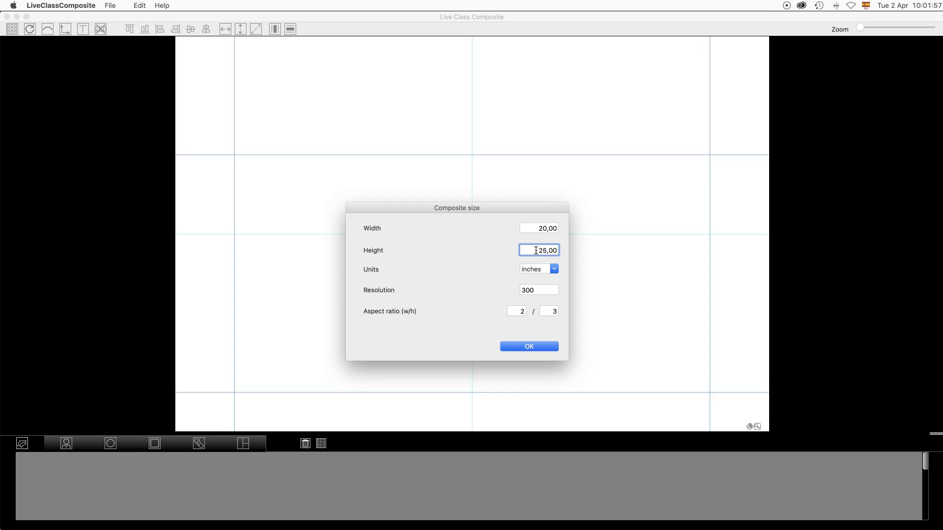
left_click(513, 312)
left_click(538, 348)
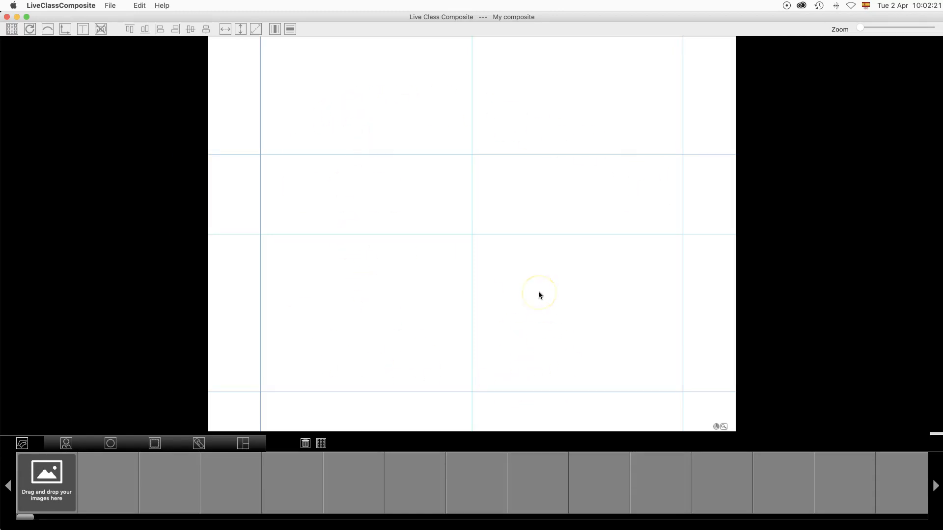
Switch to Finder and import all the photos from the students folder into the project's student images
key("super+Tab")
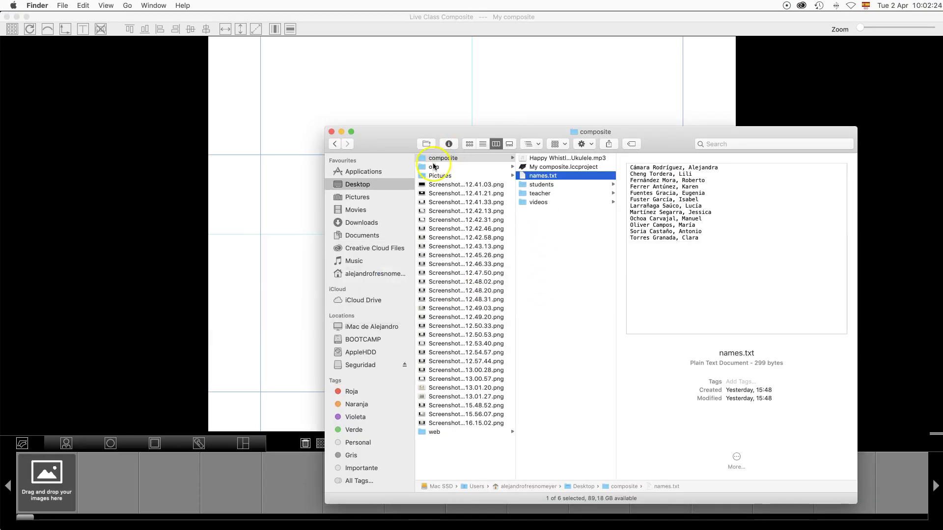
left_click(542, 185)
left_click(656, 256)
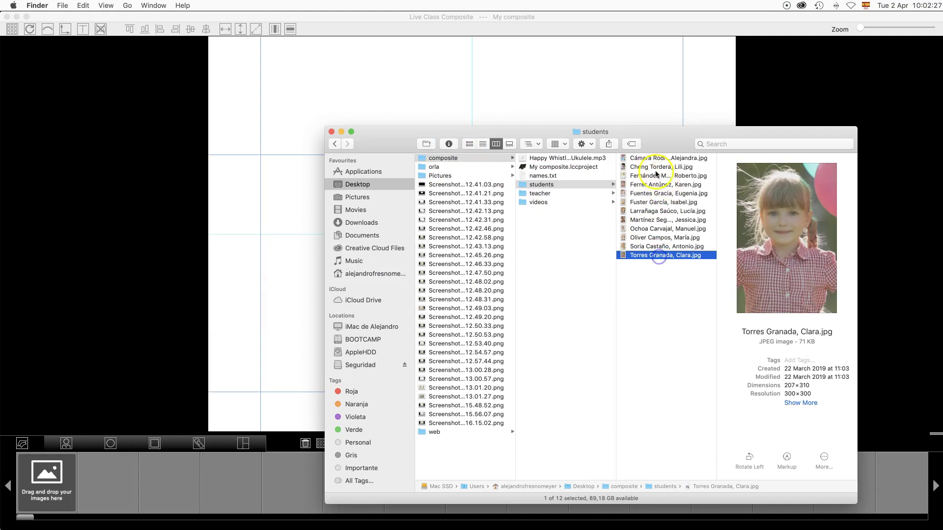
left_click(655, 158, "shift")
left_click_drag(667, 205, 54, 473)
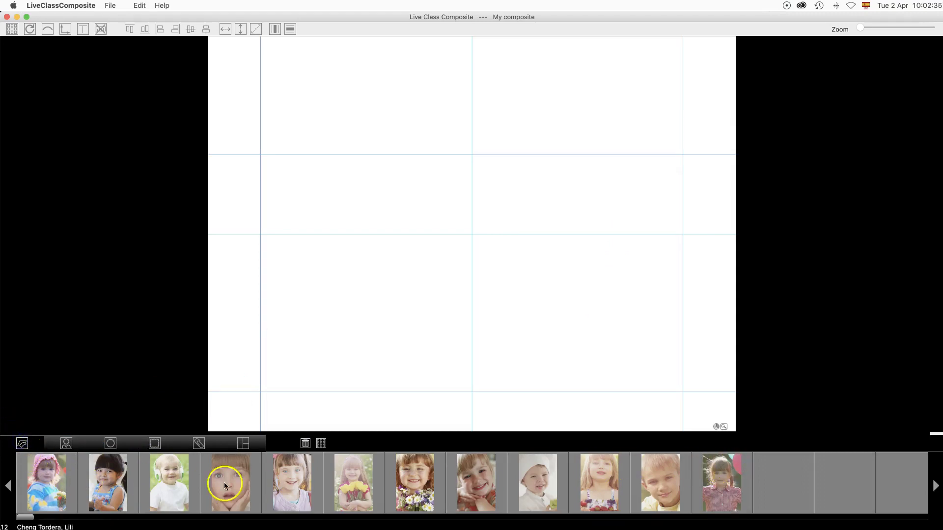
Switch to Finder and import both photos from the teacher folder into the project's teacher images
left_click(66, 444)
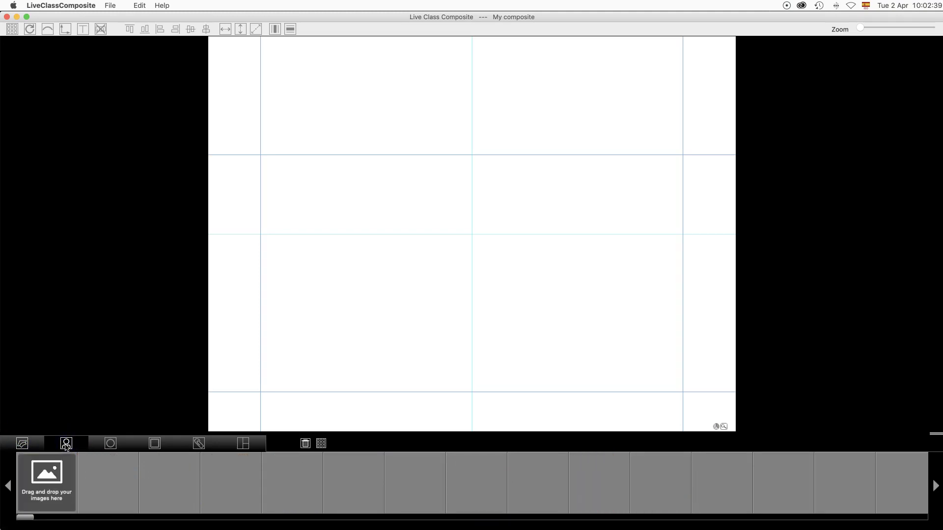
key("super+Tab")
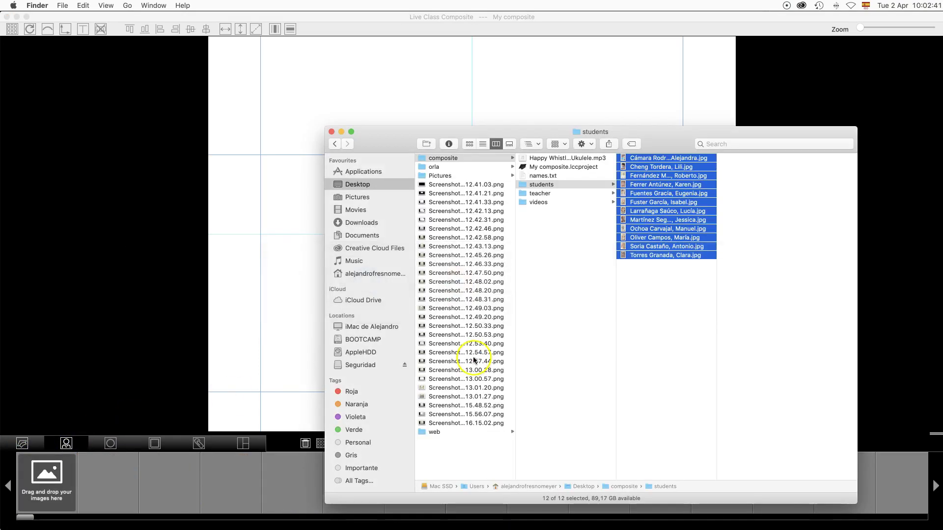
left_click(540, 194)
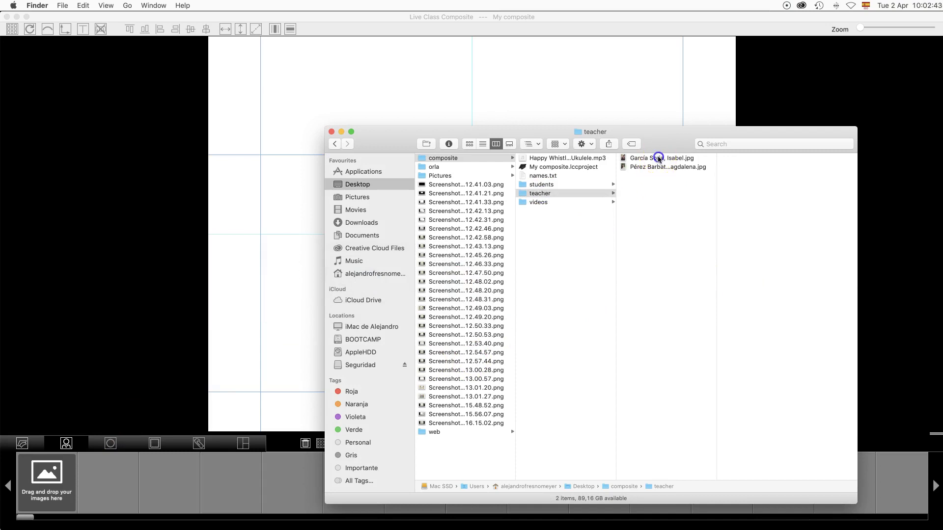
left_click(662, 160)
key("super+a")
left_click_drag(665, 163, 45, 467)
left_click(270, 307)
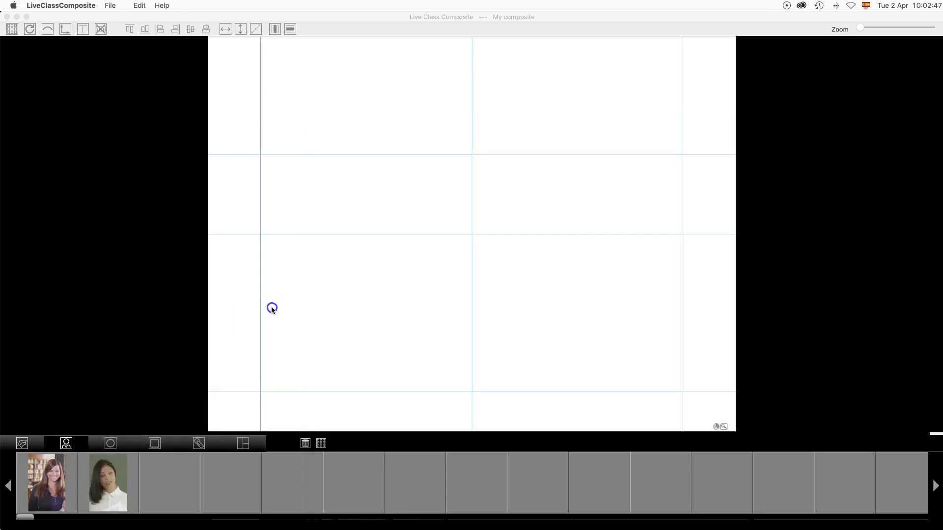
Check the imported student and teacher images and automatically lay them out on the composite
left_click(25, 446)
left_click(70, 447)
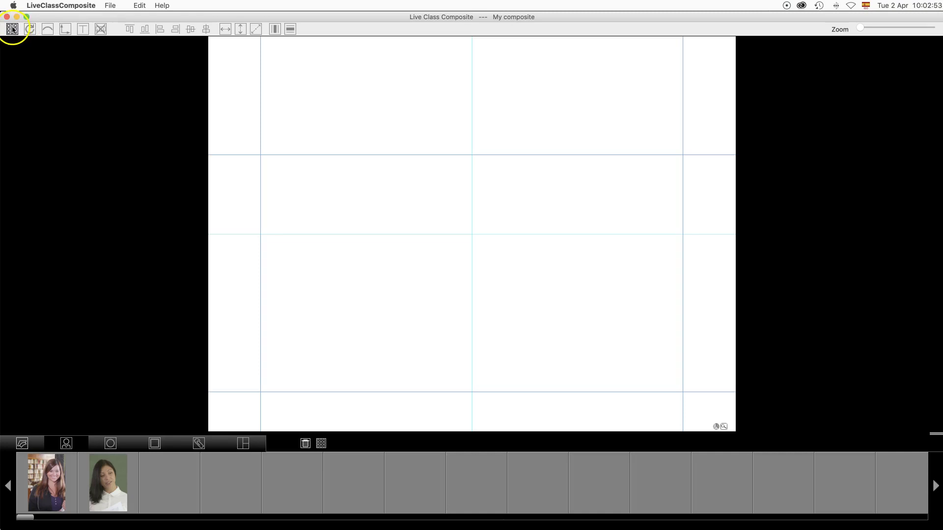
left_click(12, 31)
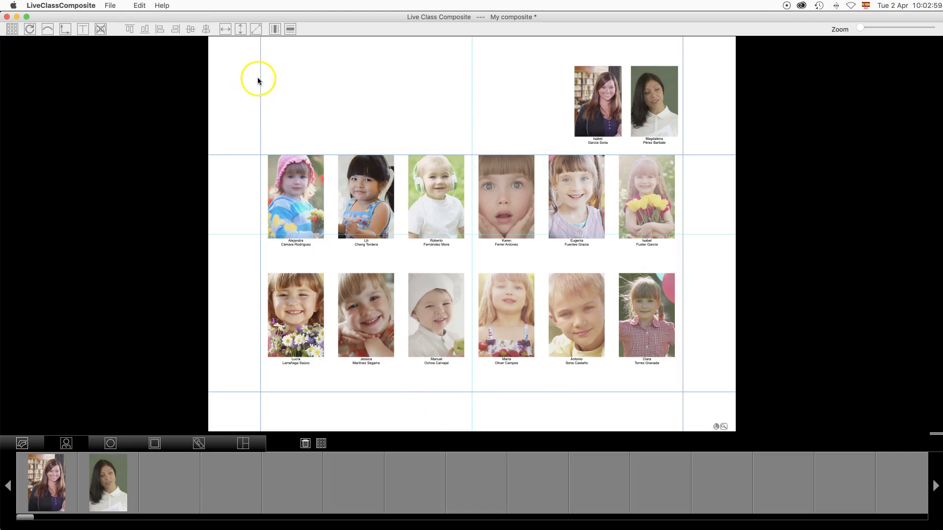
Move the two side guides inward and the upper guide down, and lay out the photos again within them
mouse_move(270, 160)
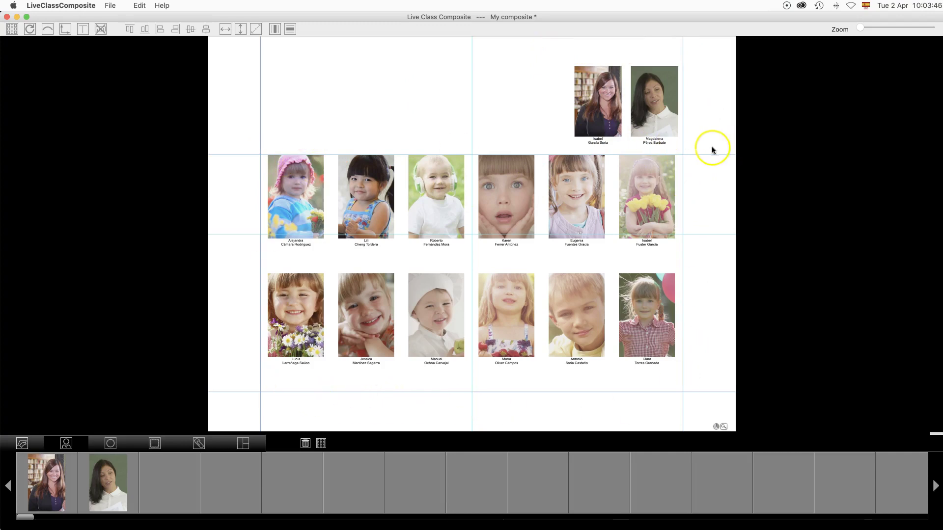
left_click_drag(260, 88, 286, 84)
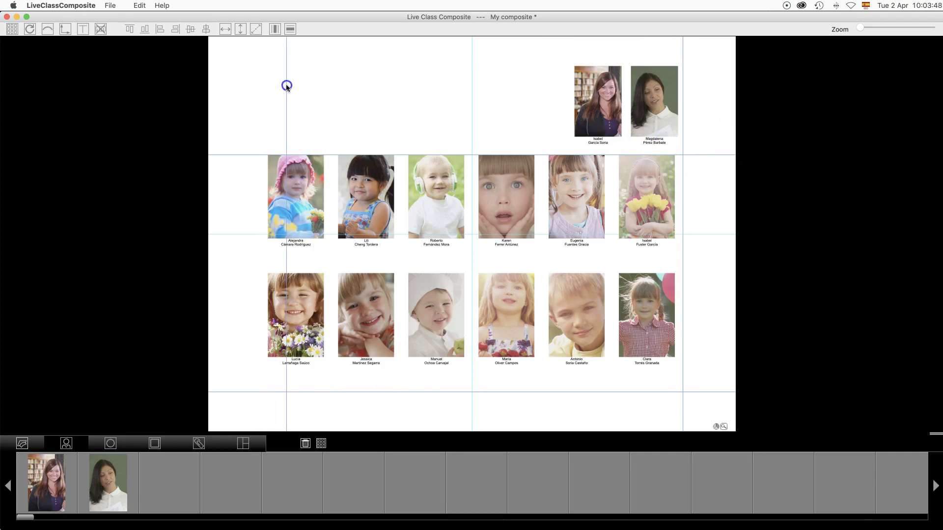
left_click_drag(684, 53, 660, 51)
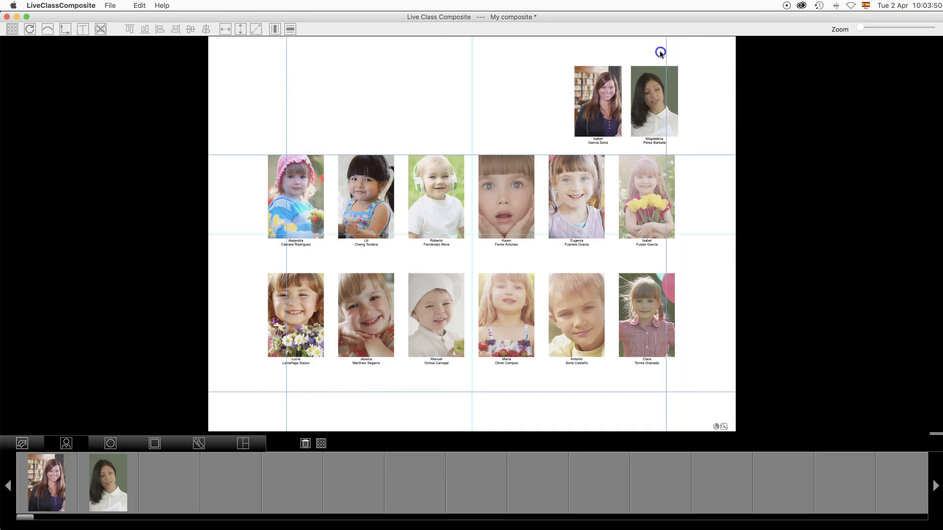
left_click_drag(696, 153, 699, 193)
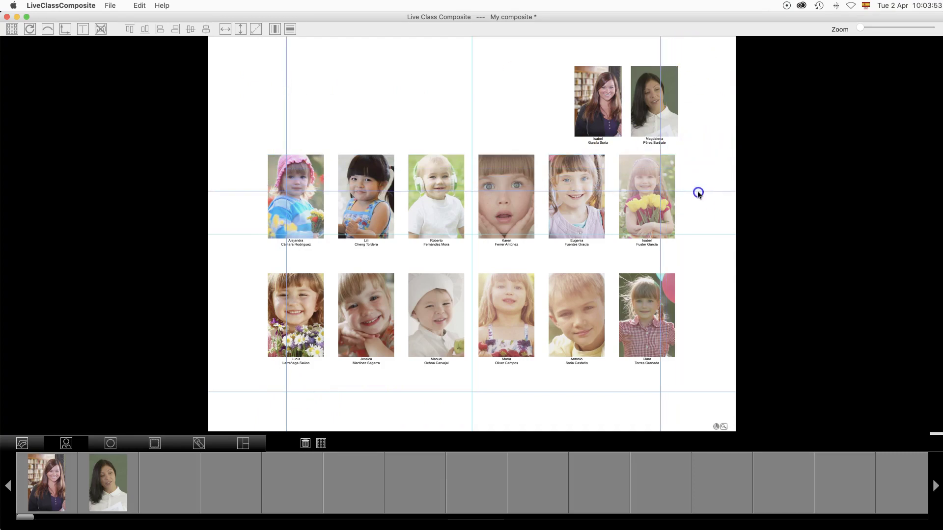
left_click(11, 29)
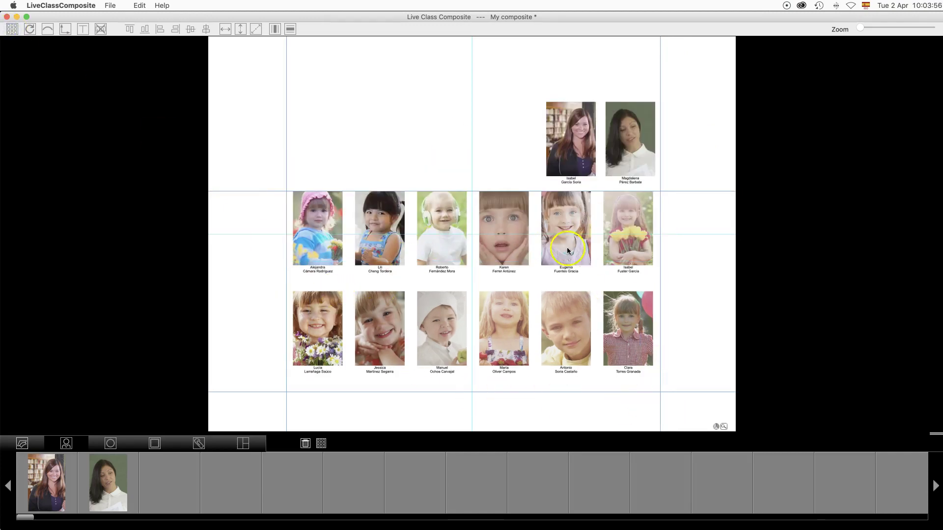
Apply the forest frame with trees, a pink rabbit and a squirrel as the composite's background
mouse_move(484, 356)
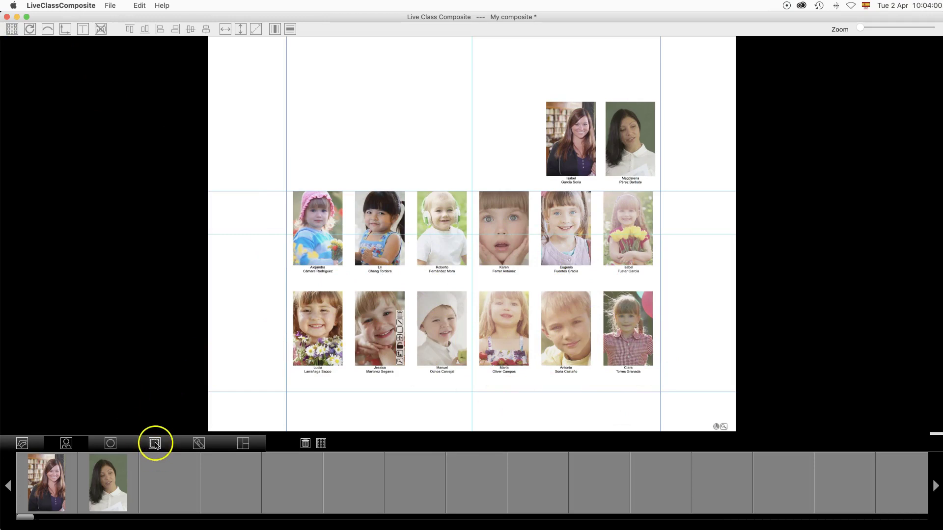
left_click(155, 445)
left_click(125, 471)
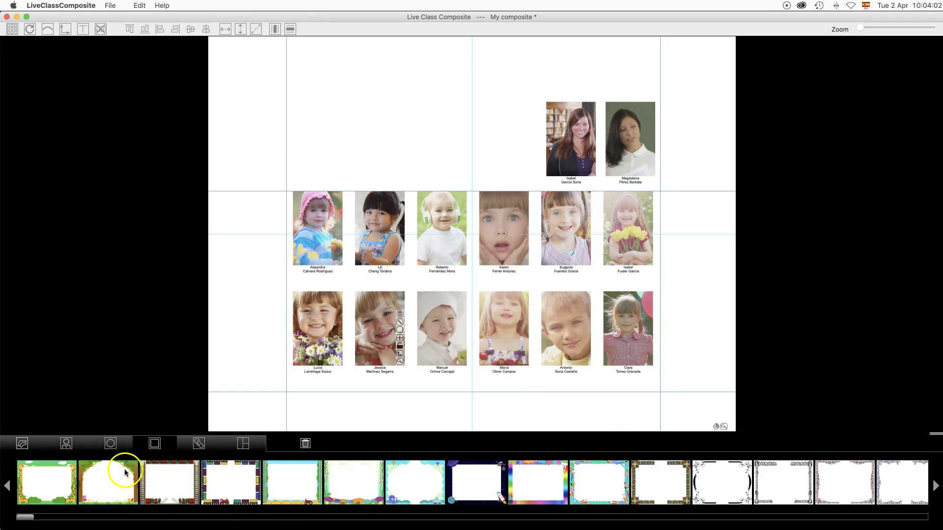
left_click_drag(102, 486, 255, 370)
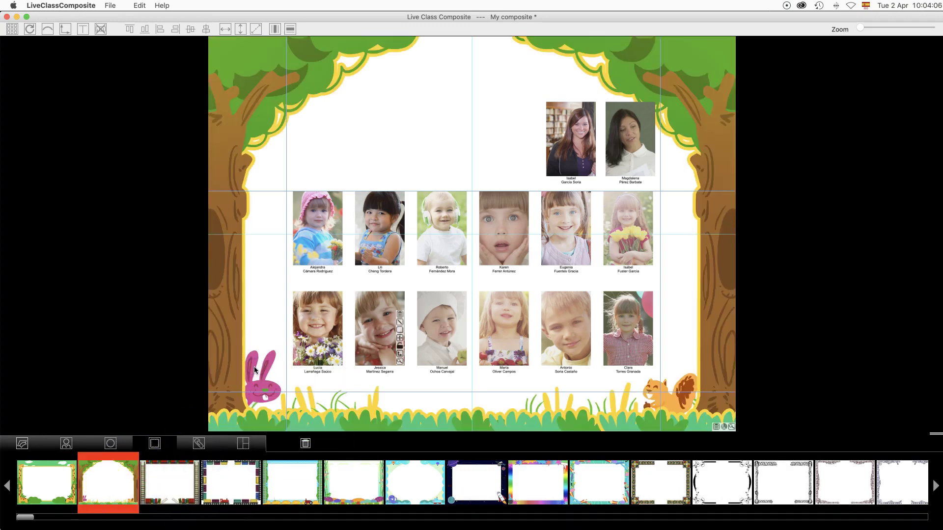
left_click(464, 365)
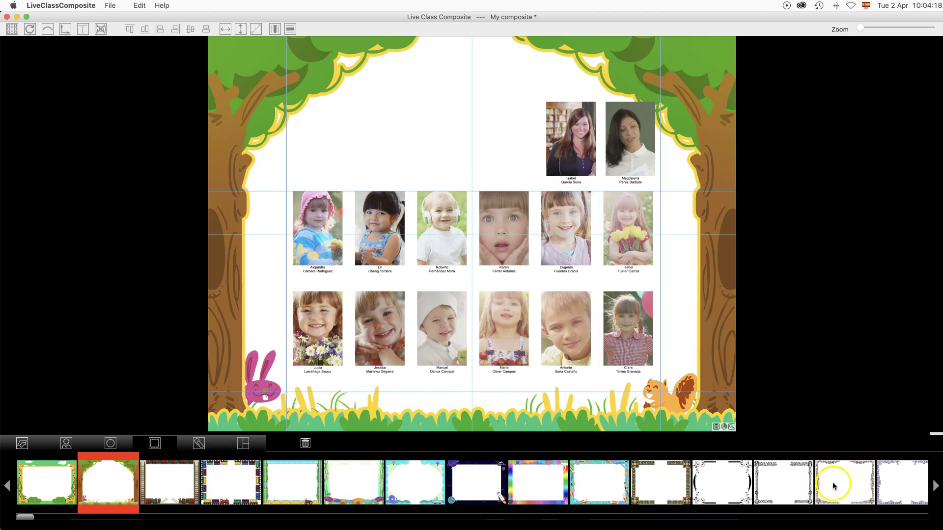
left_click(232, 491)
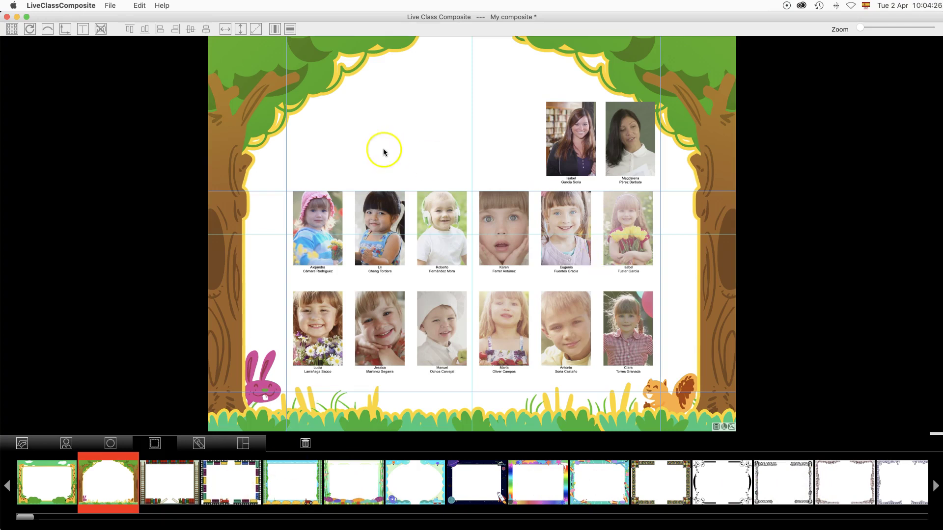
Add the label decoration with the orange cartoon monkey, enlarge it and centre it at the bottom of the composite
left_click(199, 444)
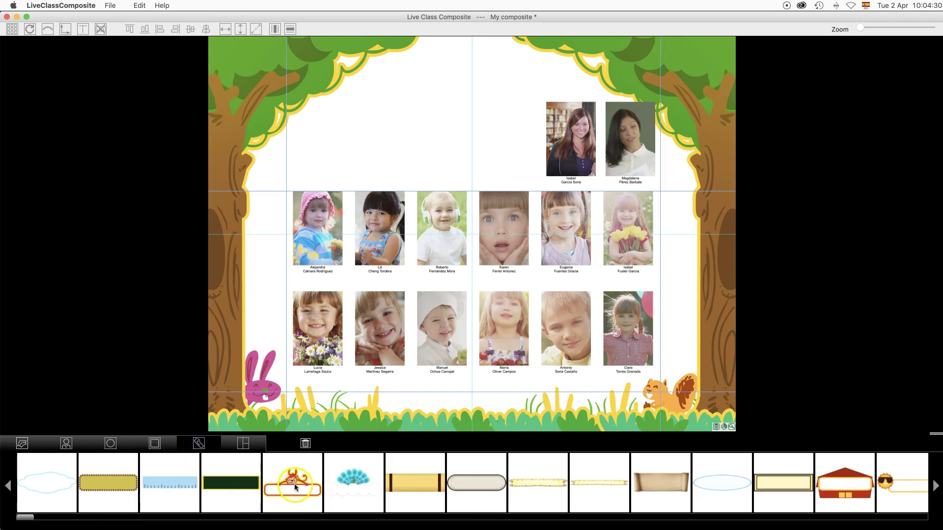
left_click_drag(294, 490, 462, 384)
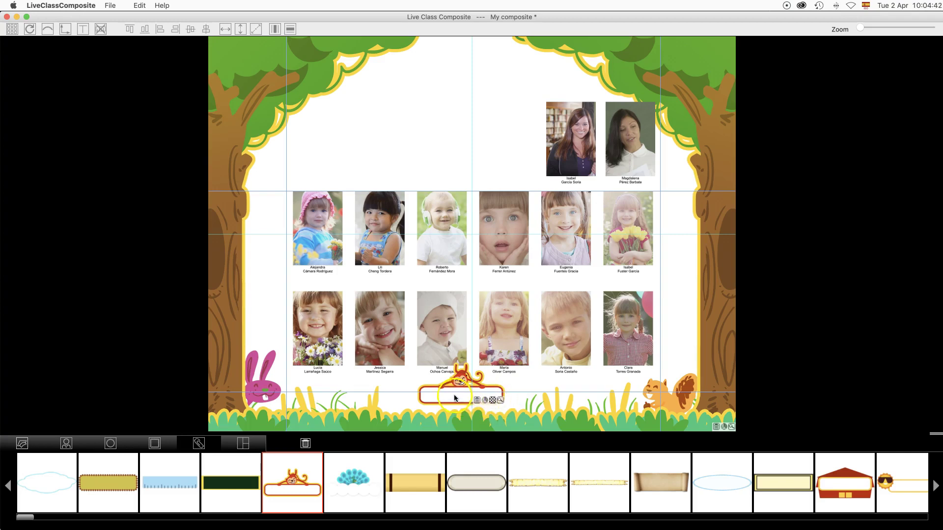
left_click_drag(459, 387, 491, 400)
left_click(474, 389)
left_click_drag(469, 385, 468, 386)
left_click(520, 418)
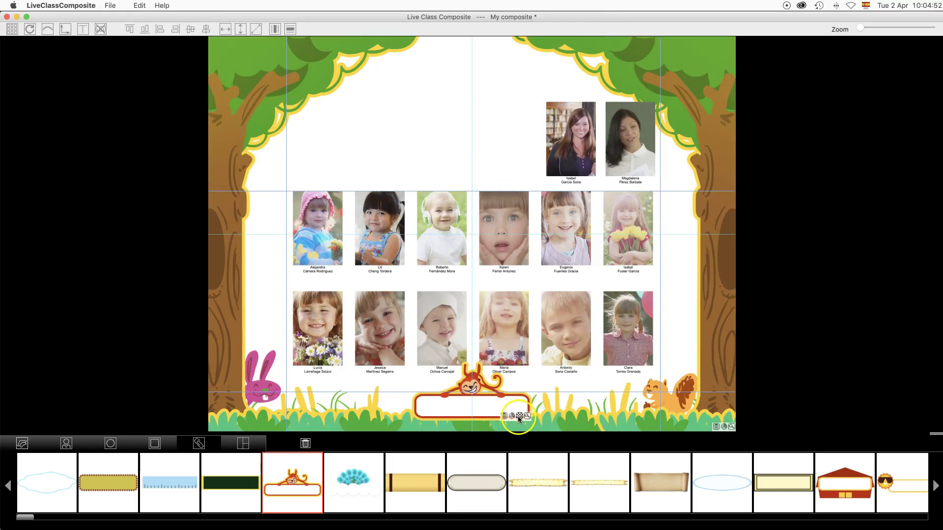
left_click(468, 395)
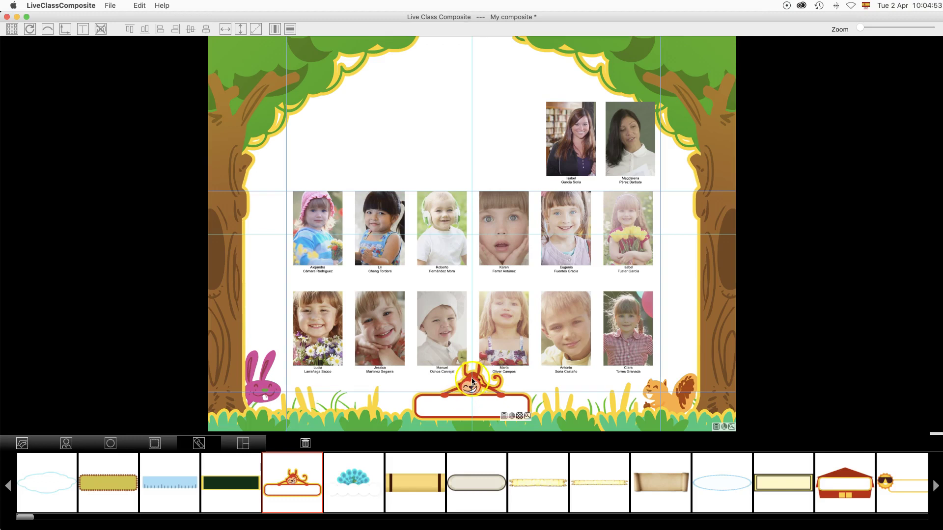
left_click_drag(474, 382, 480, 388)
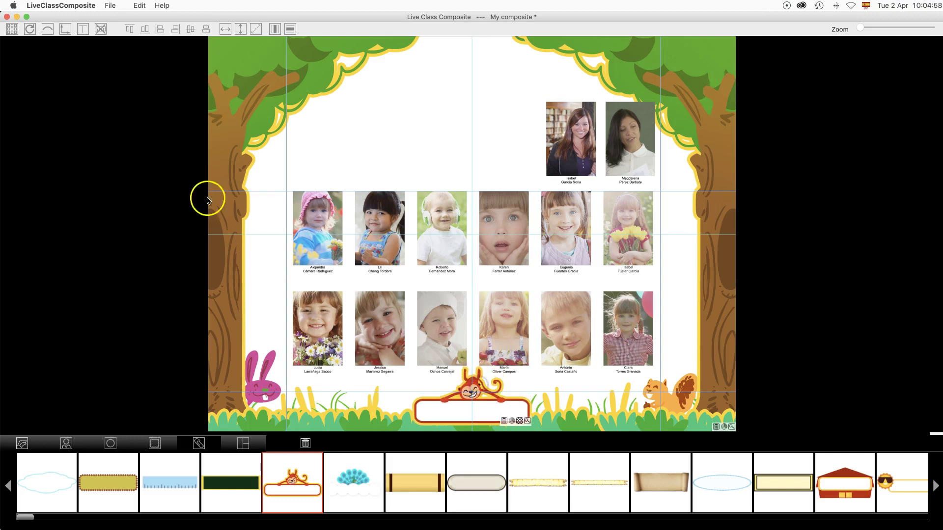
Add the text "2018/19" to the composite in the Baoli SC font, keeping the colour black
left_click(82, 30)
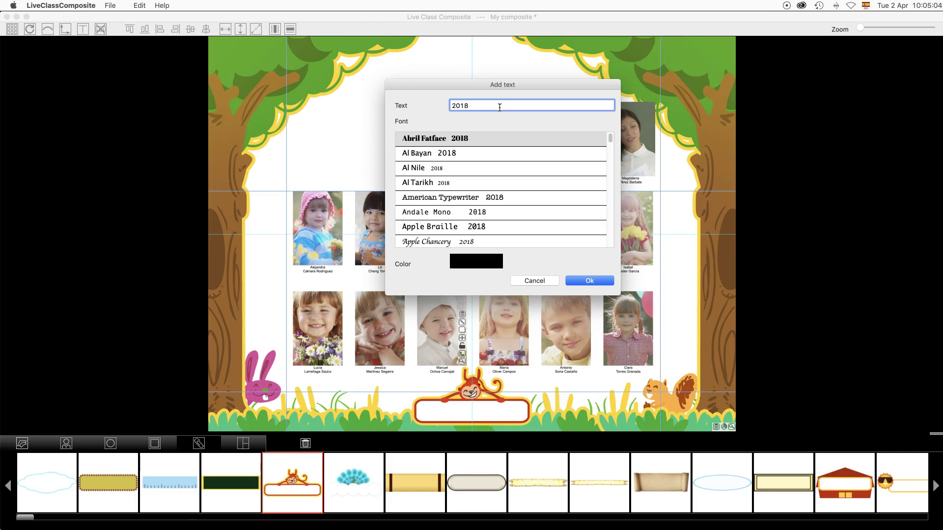
type("2018/19")
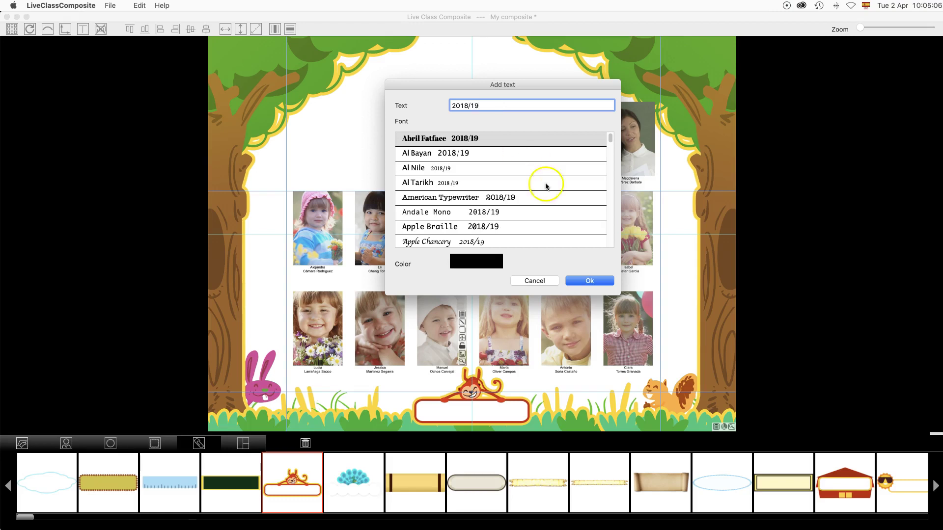
scroll(610, 164, "down", 3)
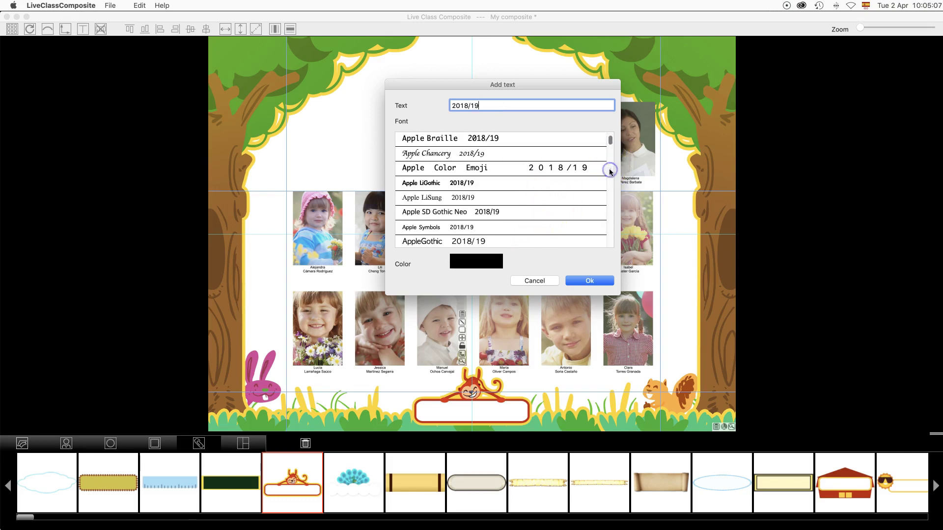
scroll(608, 231, "down", 6)
scroll(609, 229, "down", 3)
left_click(490, 240)
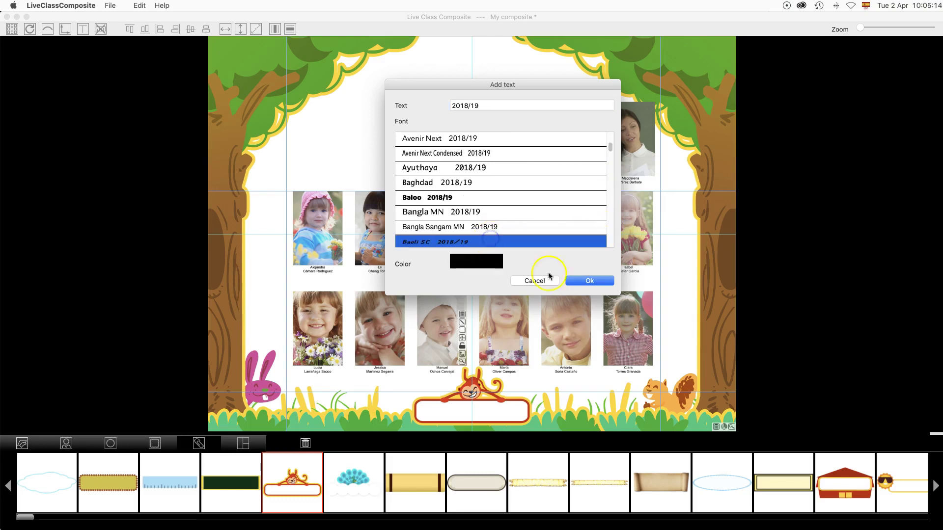
left_click(589, 280)
Move the 2018/19 text onto the monkey label at the bottom, enlarge it and centre it inside the label
left_click(471, 49)
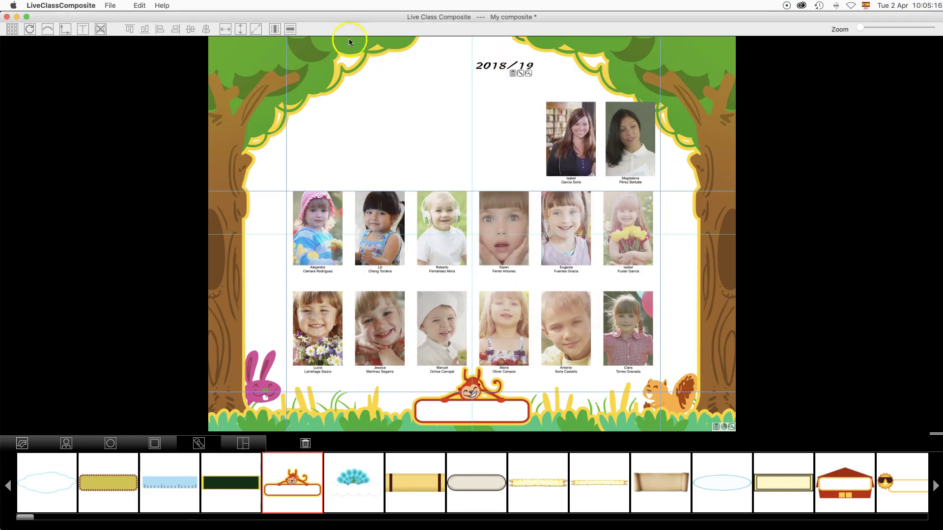
left_click_drag(476, 60, 477, 60)
left_click_drag(488, 141, 460, 396)
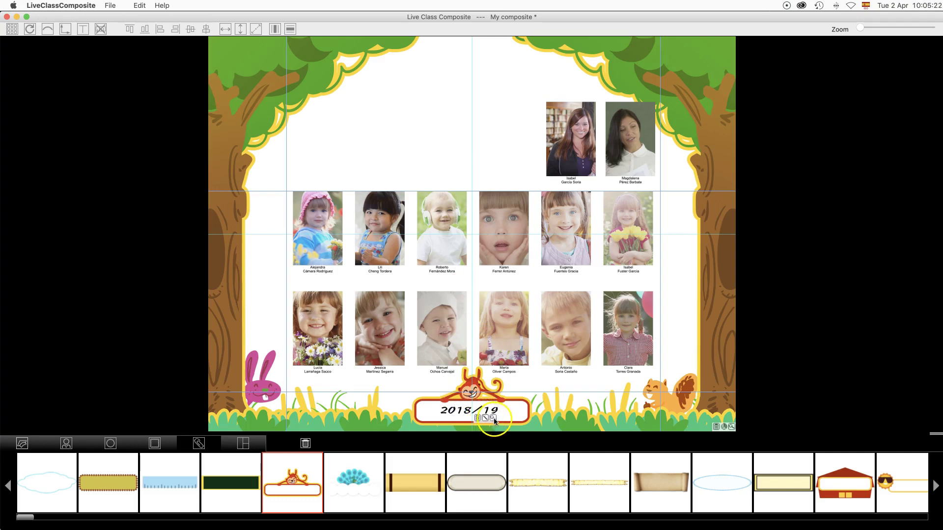
double_click(479, 413)
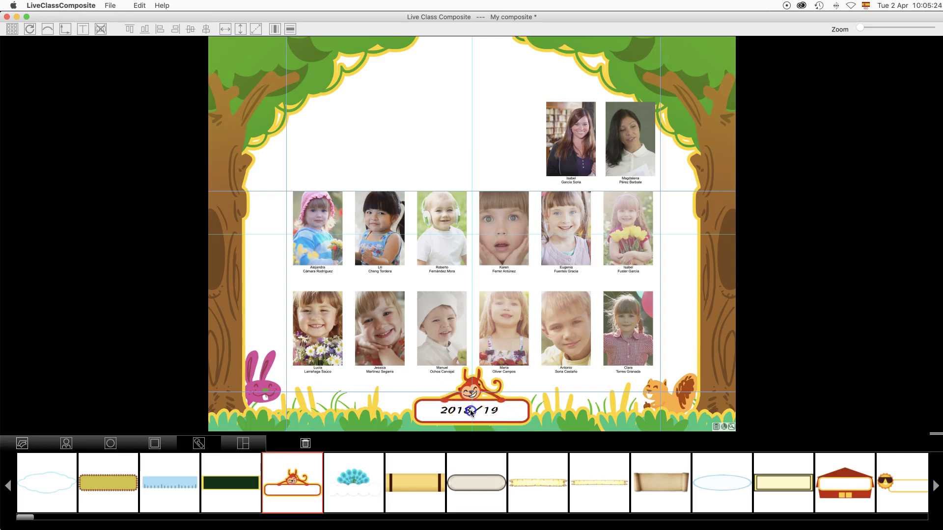
left_click(475, 412)
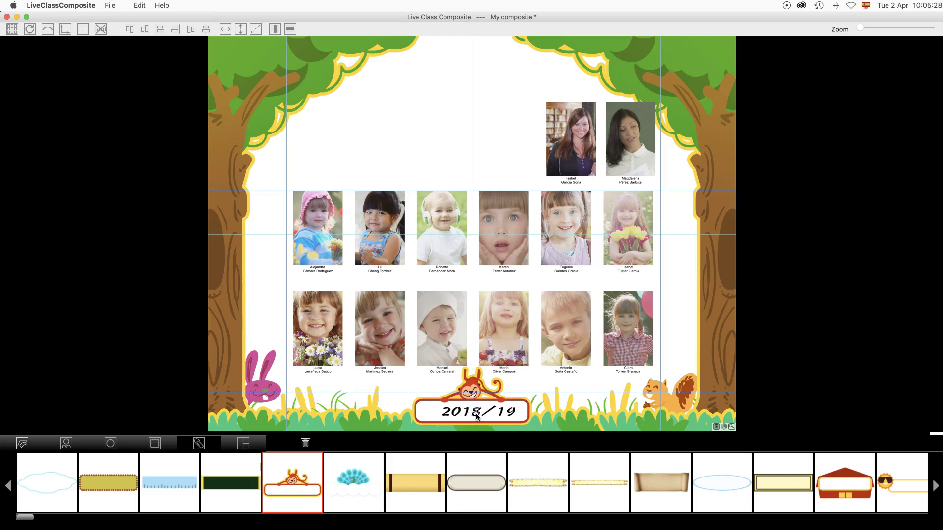
left_click(525, 413)
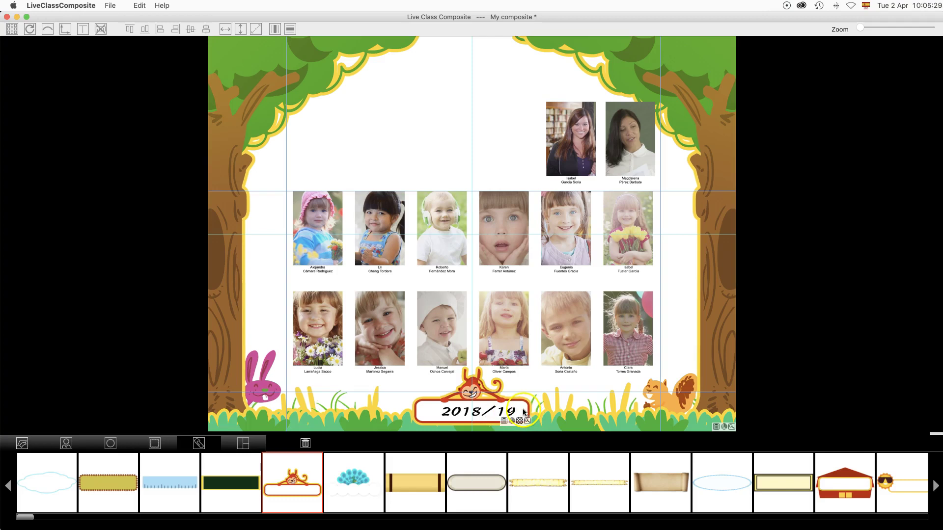
left_click(475, 413)
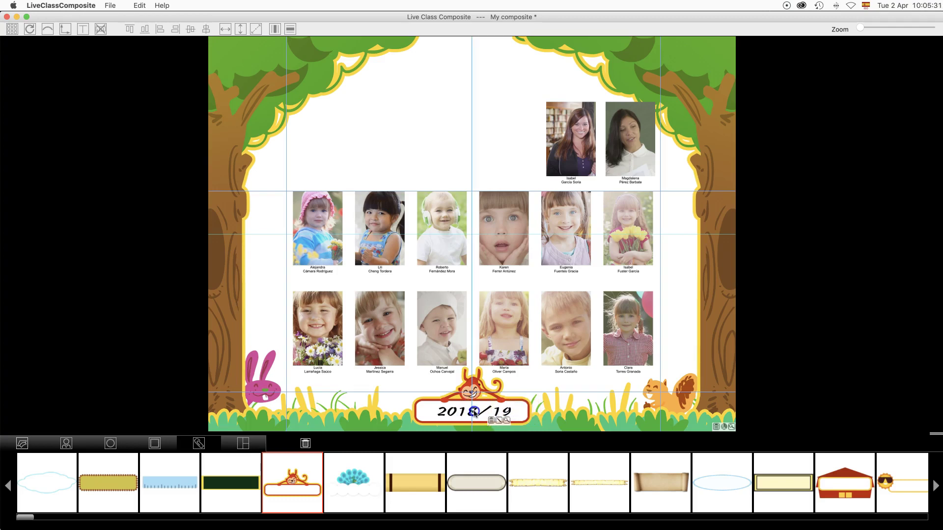
Add the label decoration with the sun wearing sunglasses at the top centre of the composite
left_click(728, 470)
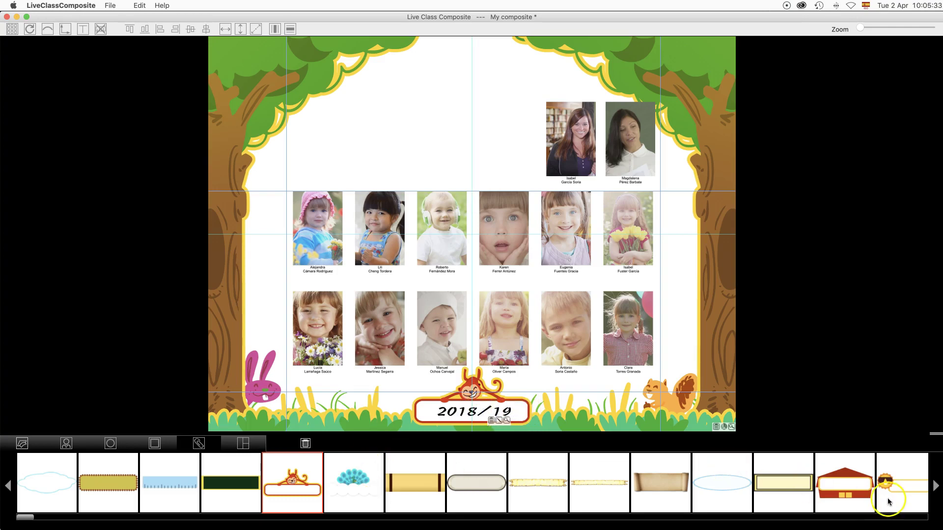
left_click_drag(909, 482, 485, 73)
left_click(425, 56)
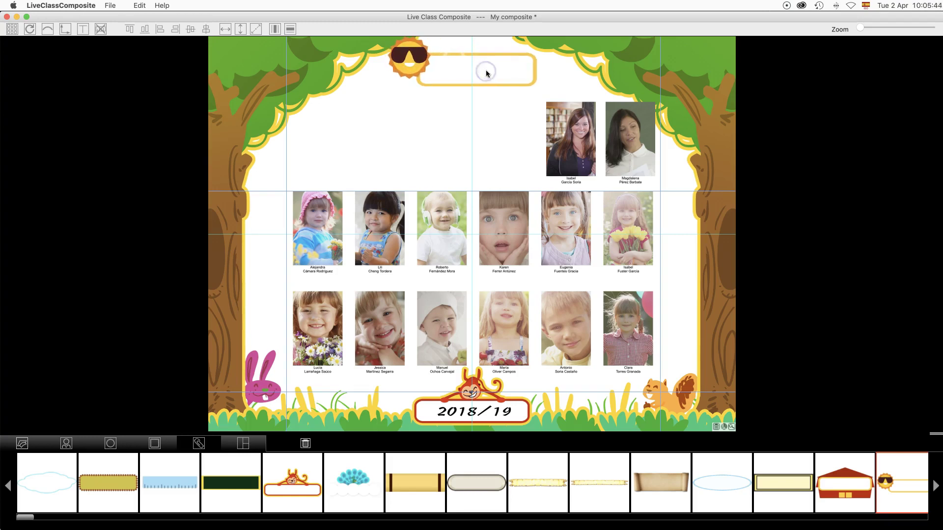
Add the text "Kindergarten" in Baoli SC, place it inside the sun label and enlarge it to fill the label
left_click(83, 32)
type("Kindergarten")
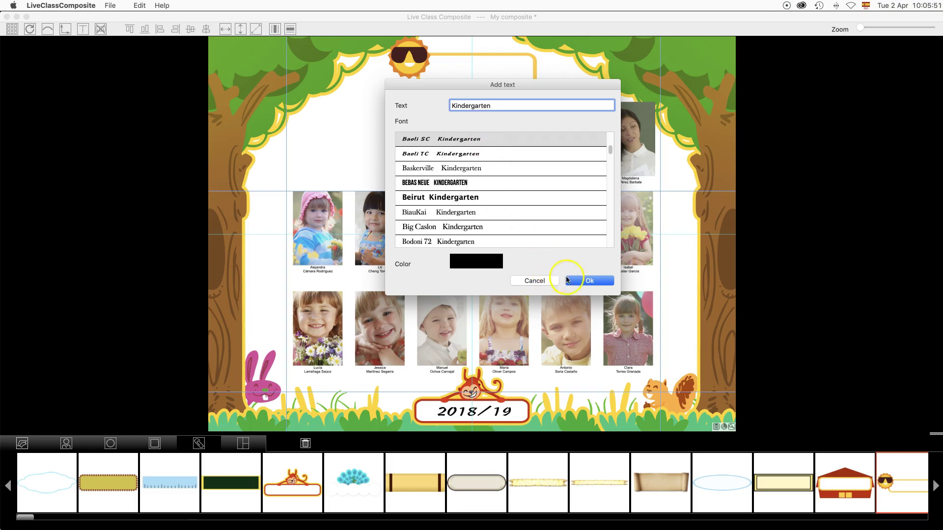
left_click(570, 281)
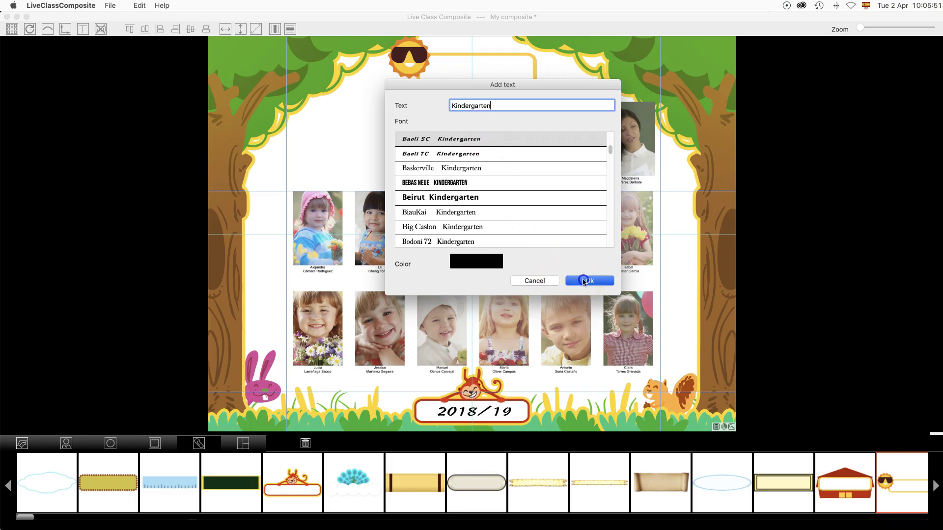
left_click_drag(506, 69, 475, 72)
scroll(478, 71, "up", 3)
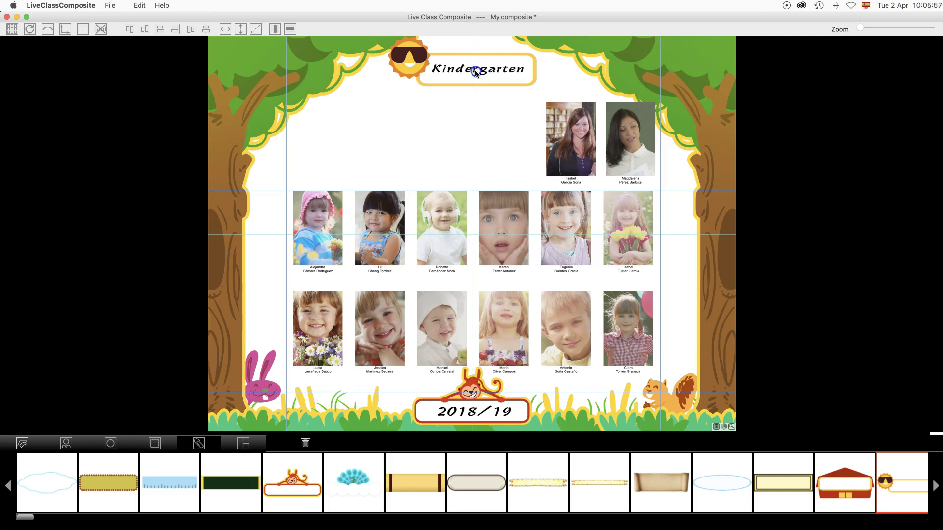
scroll(476, 72, "up", 2)
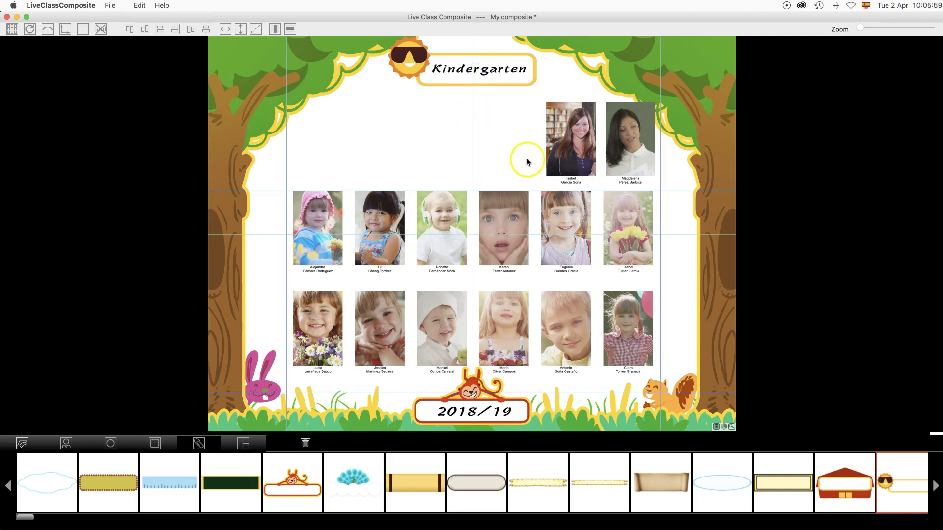
Place one teacher's photo above the first student column and align the other teacher's photo with the last column
left_click_drag(531, 96, 317, 138)
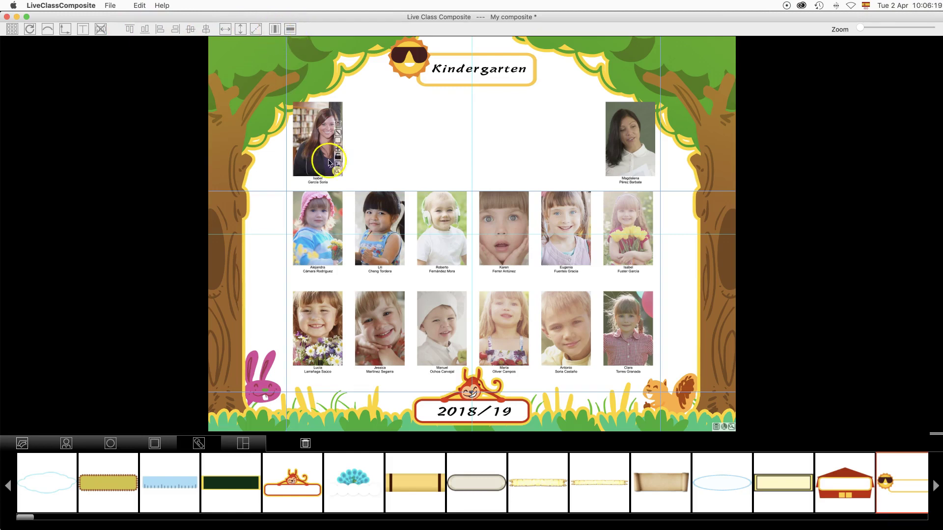
mouse_move(614, 143)
left_click(618, 143)
left_click_drag(618, 143, 621, 143)
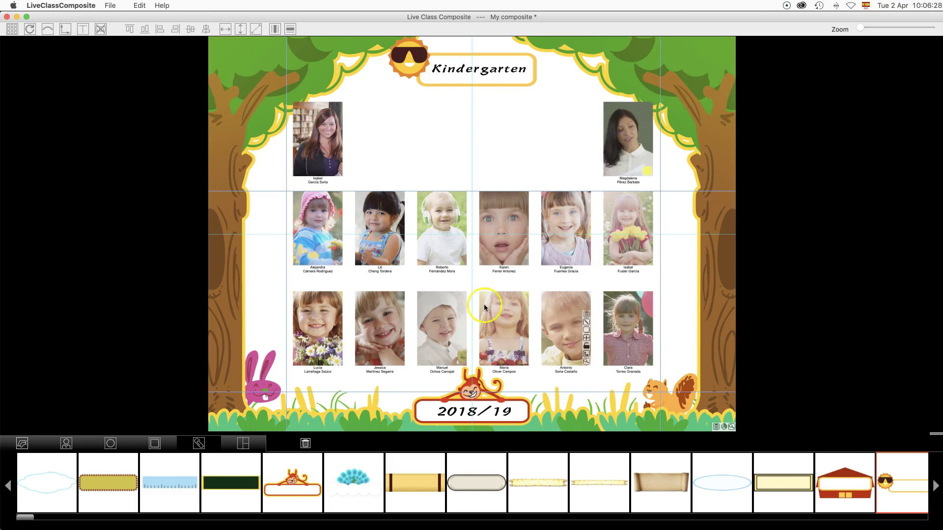
Open the first teacher's name text settings and set the text size to 51 for all photos
left_click(336, 113)
left_click_drag(320, 127, 339, 133)
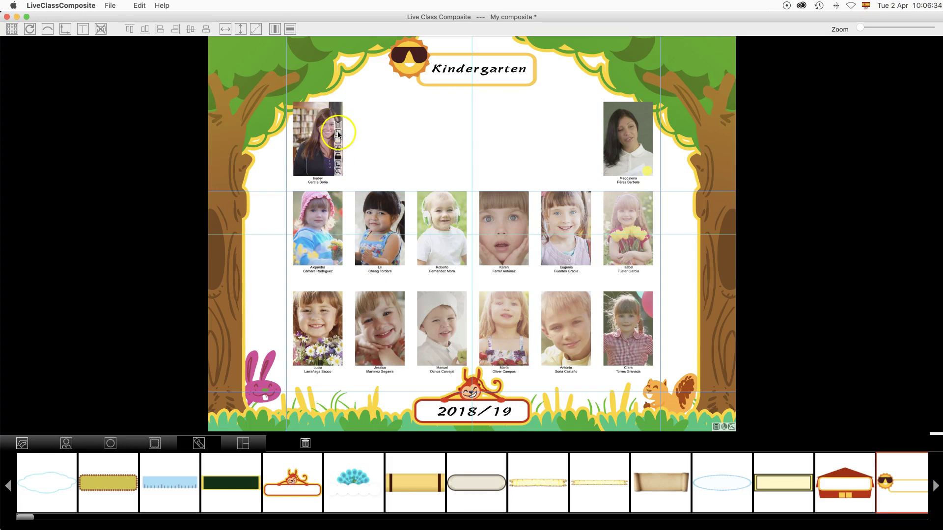
left_click(338, 133)
left_click(593, 125)
left_click(593, 126)
left_click(594, 126)
left_click(594, 126)
left_click(593, 126)
left_click(593, 126)
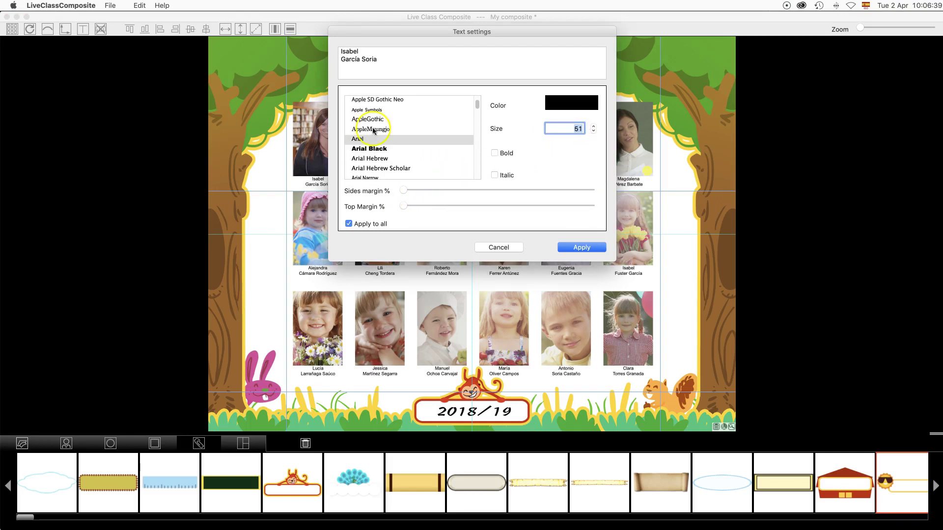
Set the name font to Arial Black with small sides and top margins, and apply it to all photos
left_click_drag(420, 30, 567, 73)
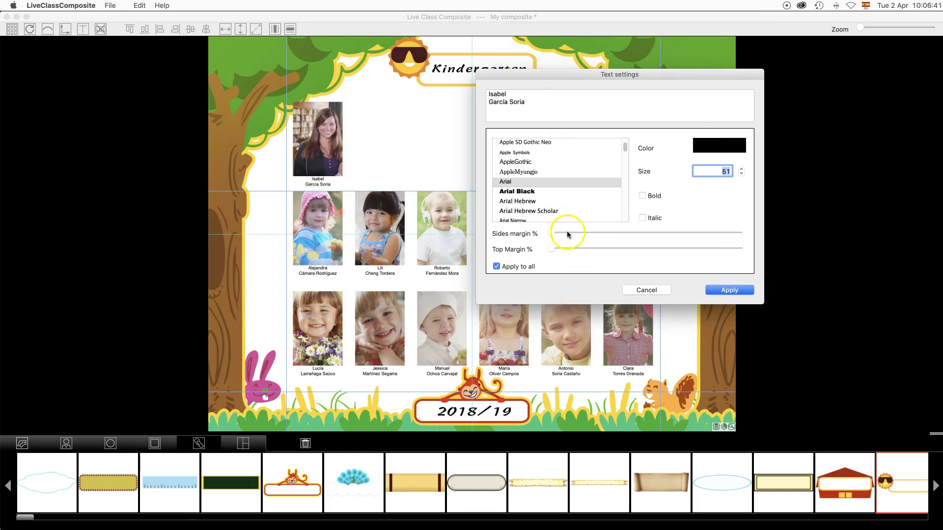
mouse_move(588, 231)
left_mouse_down()
mouse_move(570, 248)
mouse_move(585, 249)
left_mouse_up()
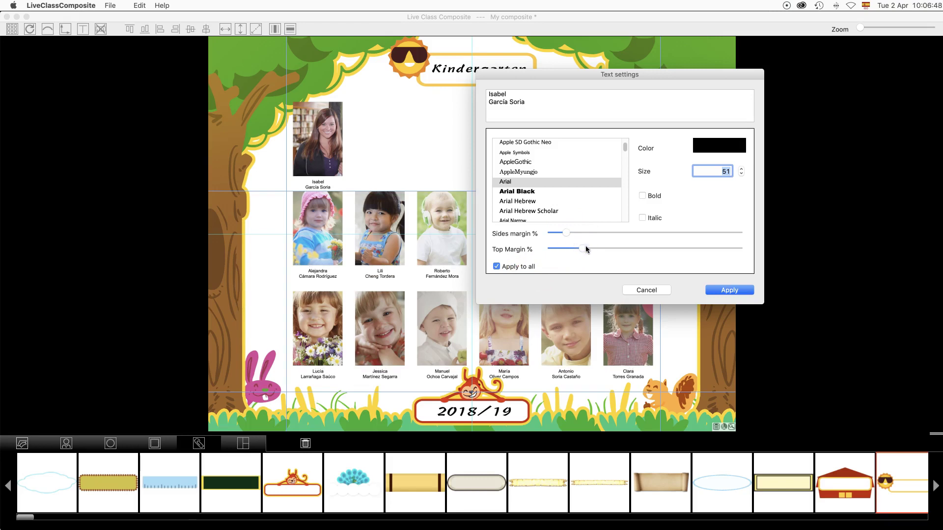
left_click(517, 191)
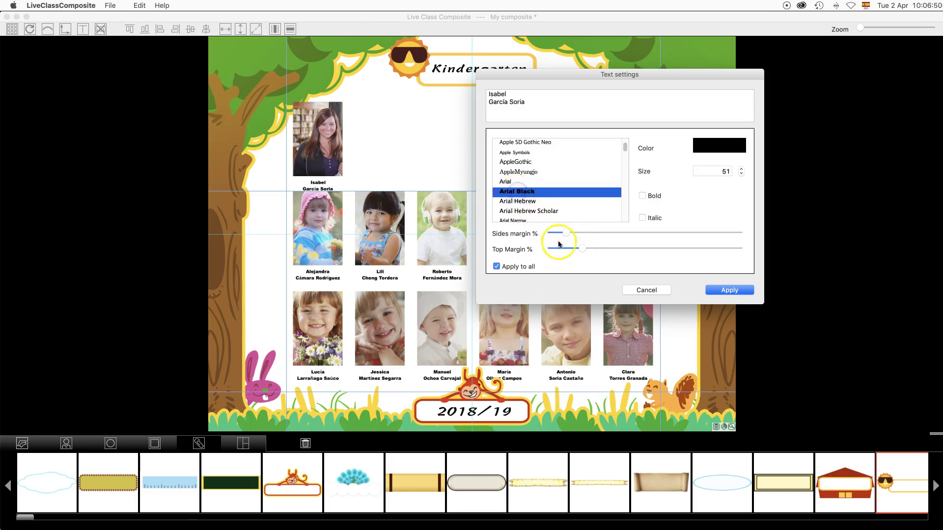
left_click_drag(564, 247, 565, 248)
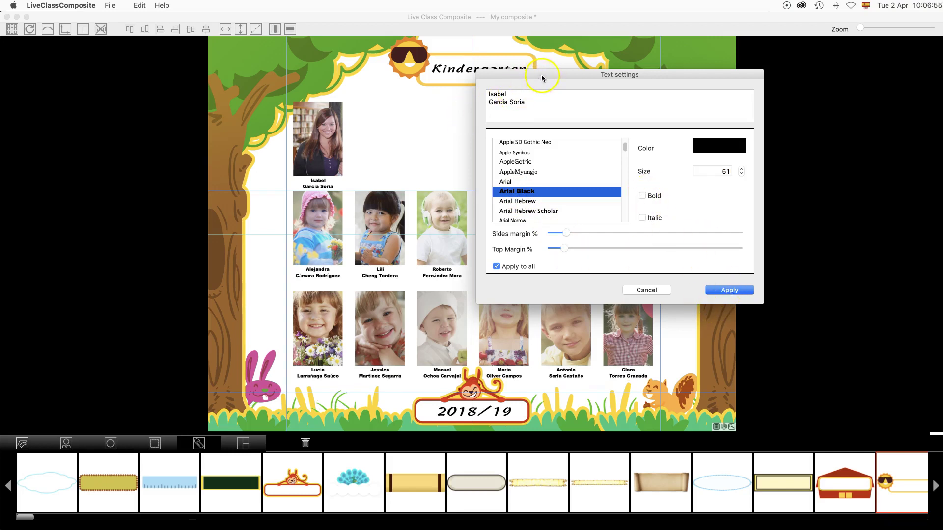
left_click_drag(542, 74, 509, 74)
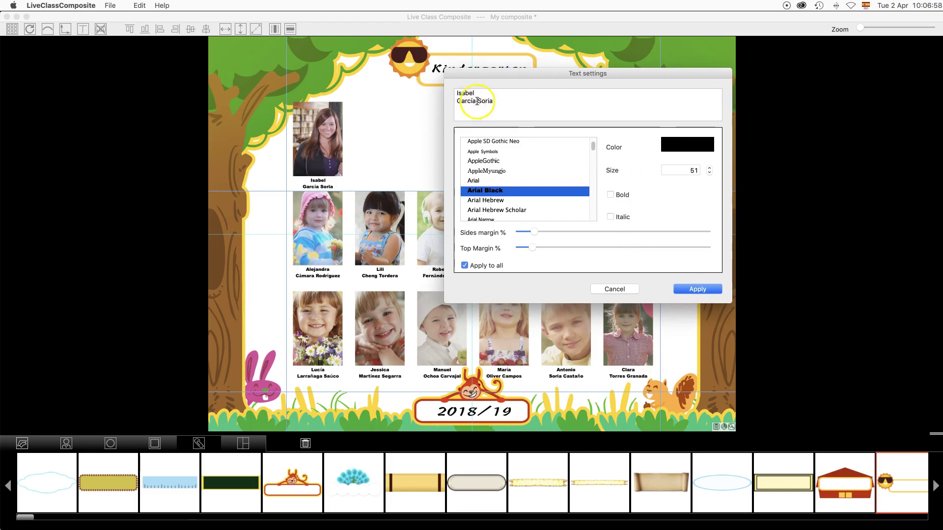
left_click(498, 100)
left_click(704, 289)
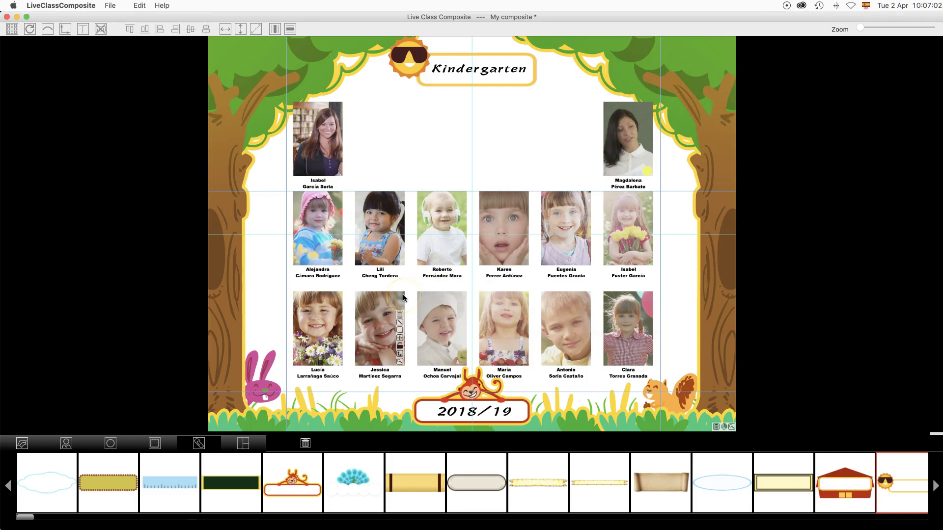
Give all photos a thin black frame and a medium shadow, and apply the settings
left_click(482, 206)
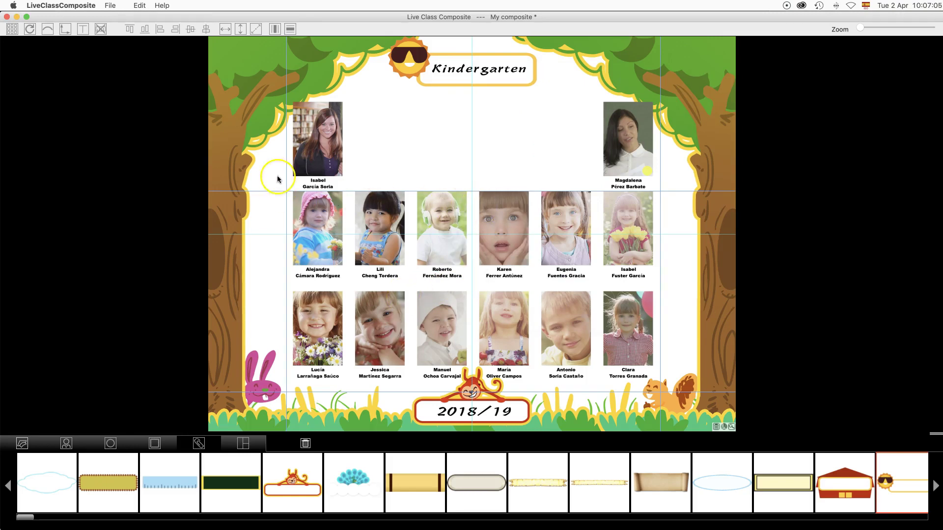
left_click(323, 221)
left_click(337, 231)
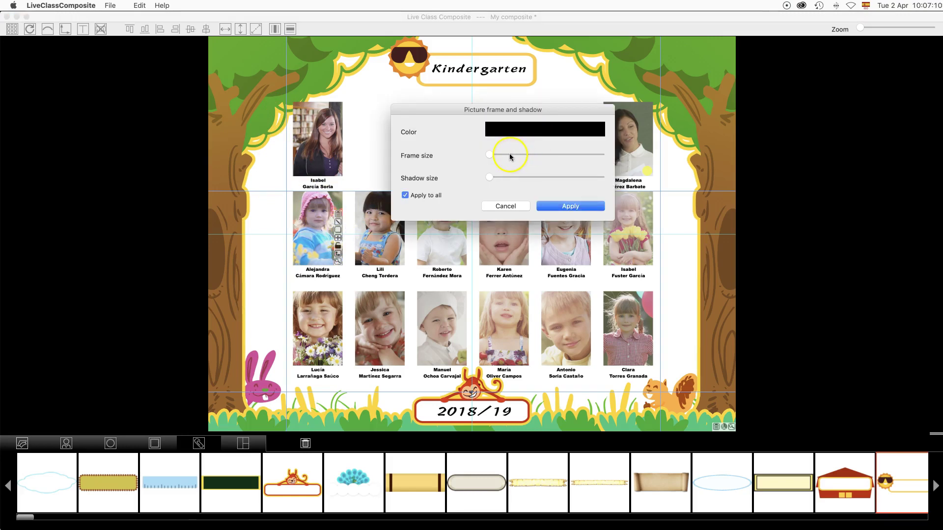
left_click_drag(510, 155, 541, 177)
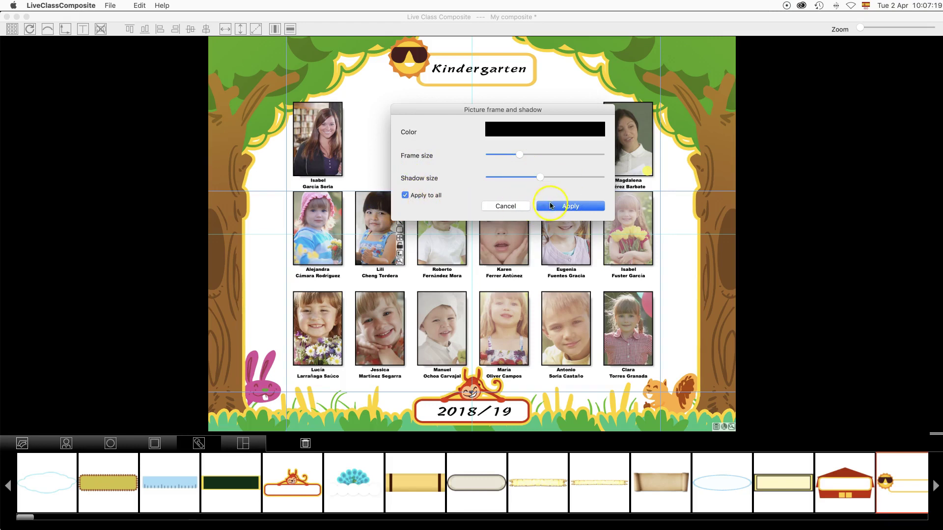
left_click(551, 205)
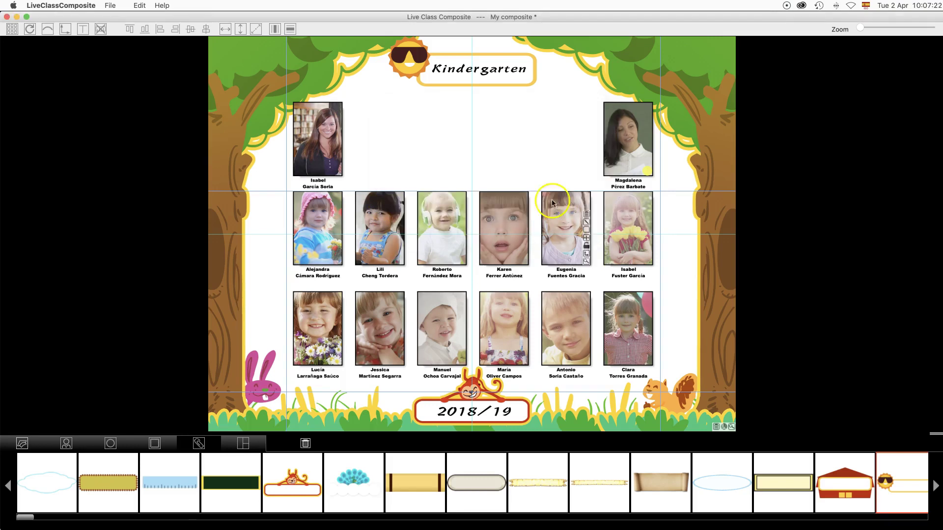
Select both teachers' photos and resize them slightly smaller with Retain position enabled
left_click(256, 83)
left_click_drag(310, 132, 664, 183)
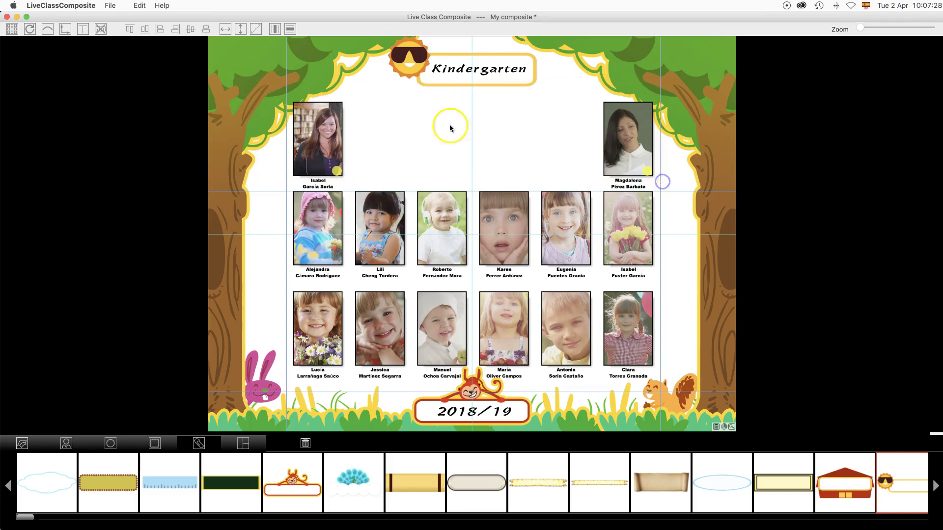
left_click(65, 31)
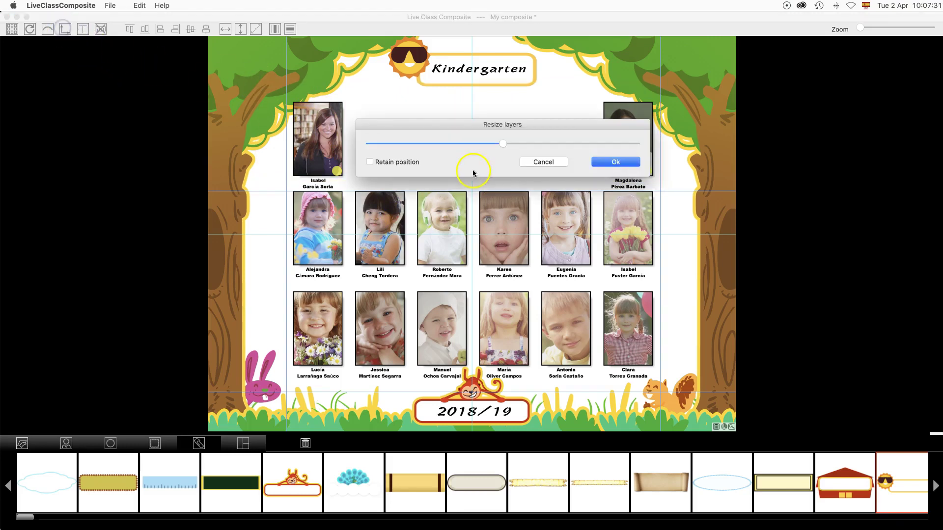
mouse_move(502, 145)
left_mouse_down()
mouse_move(480, 145)
mouse_move(532, 146)
mouse_move(487, 146)
left_mouse_up()
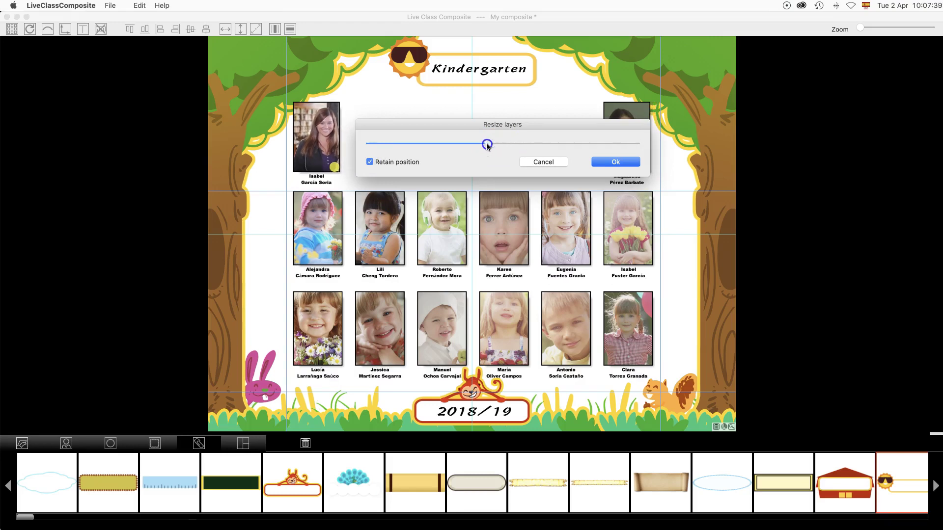
left_click(549, 162)
Shift the second teacher's photo so its outer edge lines up with the last student column
left_click(633, 176)
left_click_drag(611, 126, 616, 132)
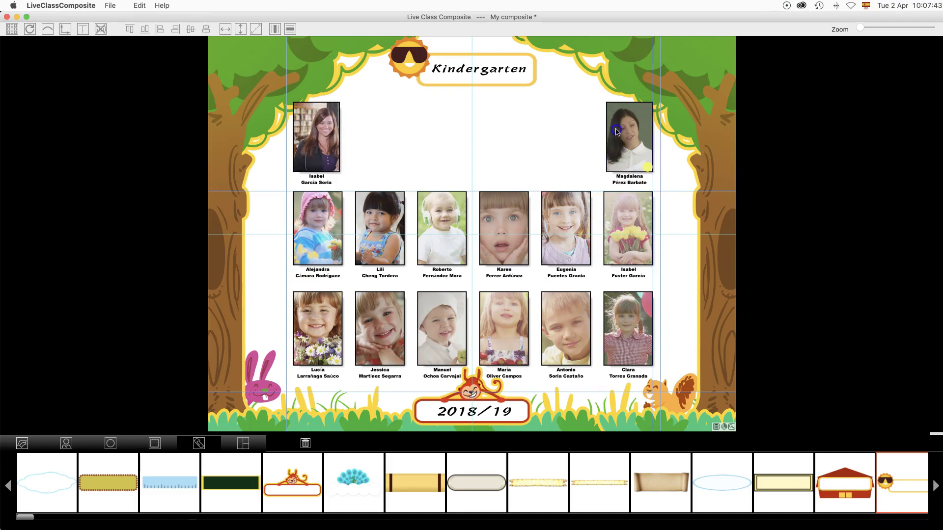
mouse_move(654, 174)
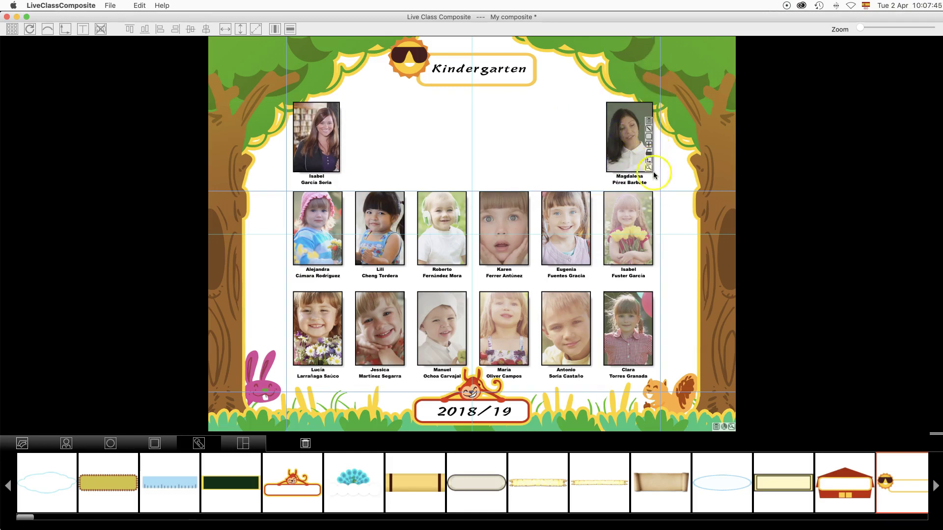
Select all student photos and bend their two rows into a gentle upward arc, then apply the bend
mouse_move(311, 141)
mouse_move(502, 383)
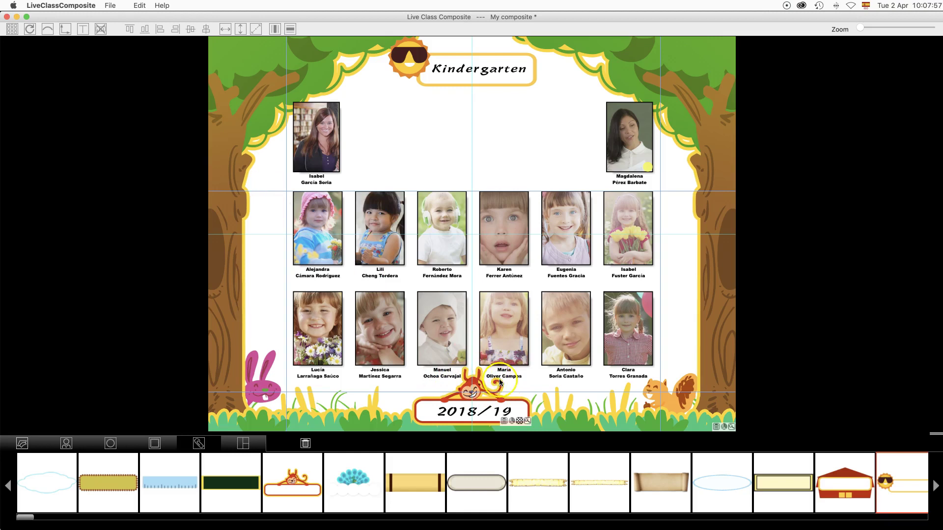
left_click_drag(264, 180, 673, 384)
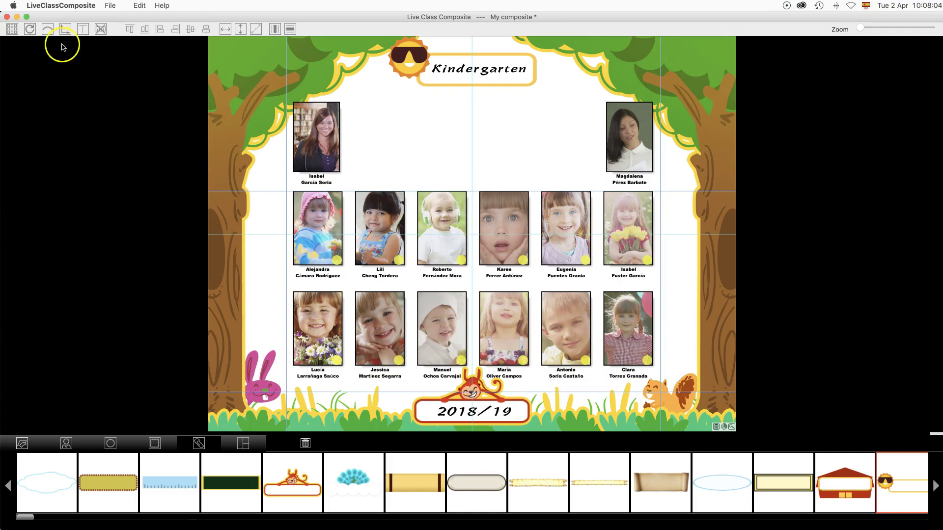
left_click(47, 28)
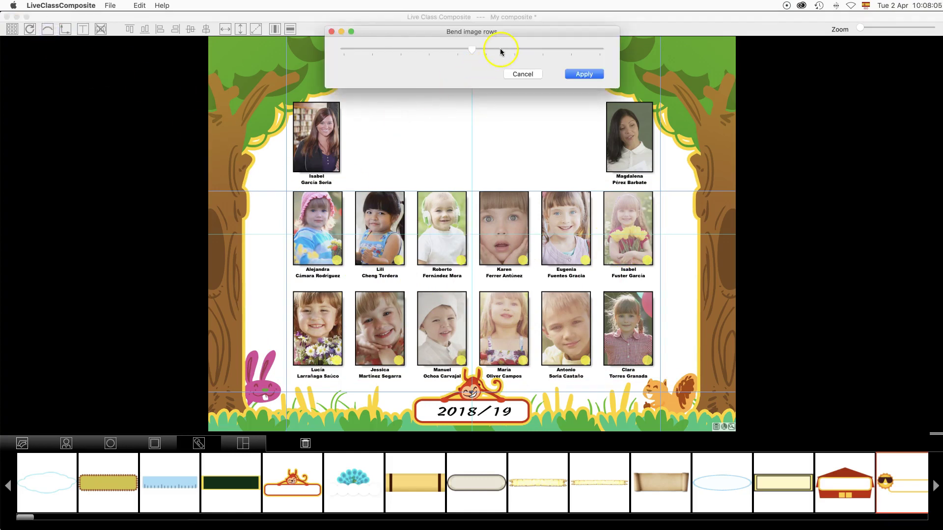
left_click_drag(503, 49, 551, 51)
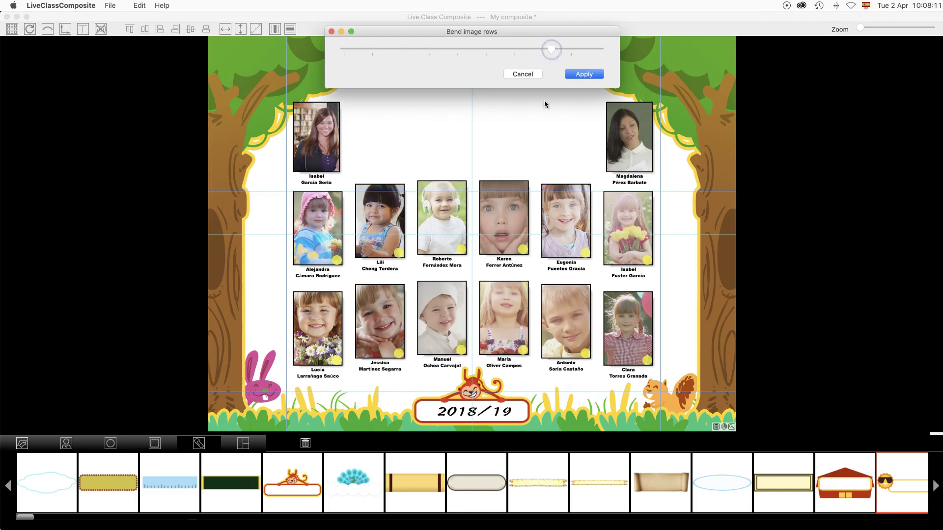
left_click(581, 74)
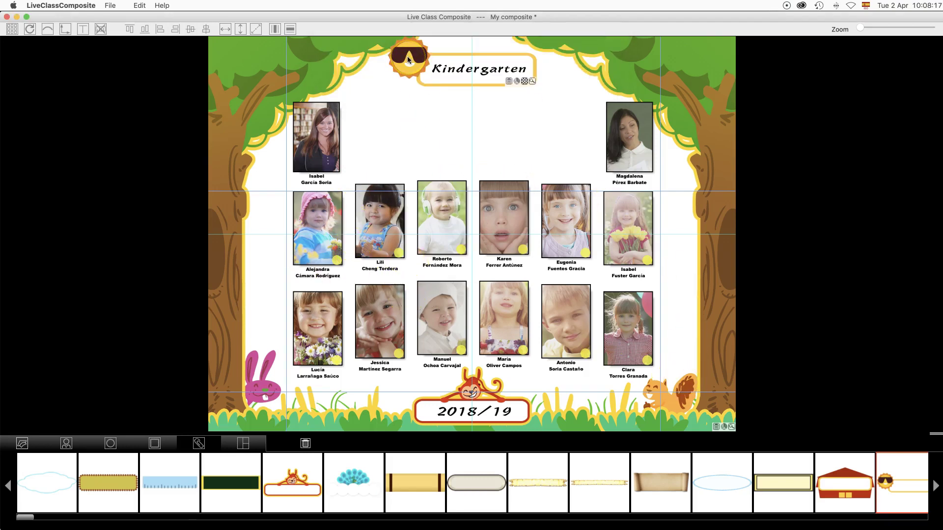
Enlarge the Kindergarten sun label and shift it slightly down to center it above the photos
left_click_drag(415, 59, 384, 59)
left_click_drag(444, 72, 444, 77)
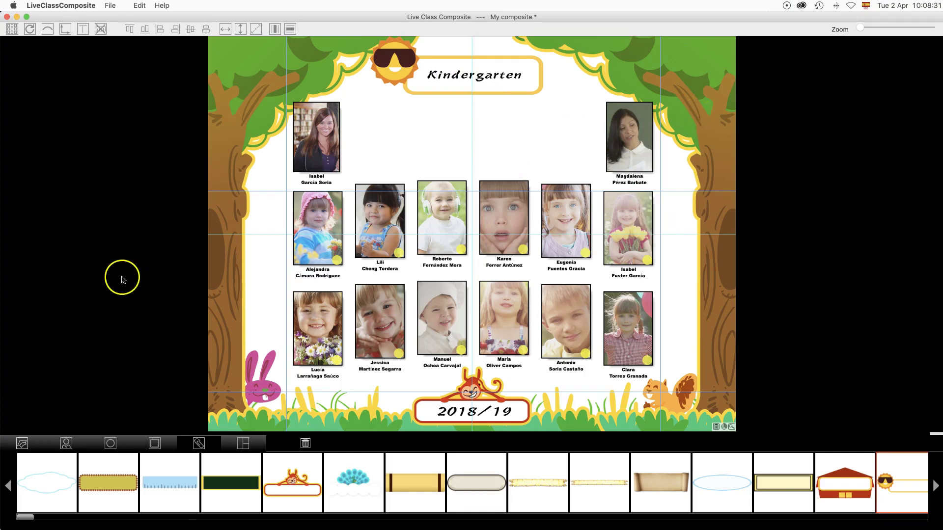
left_click(111, 443)
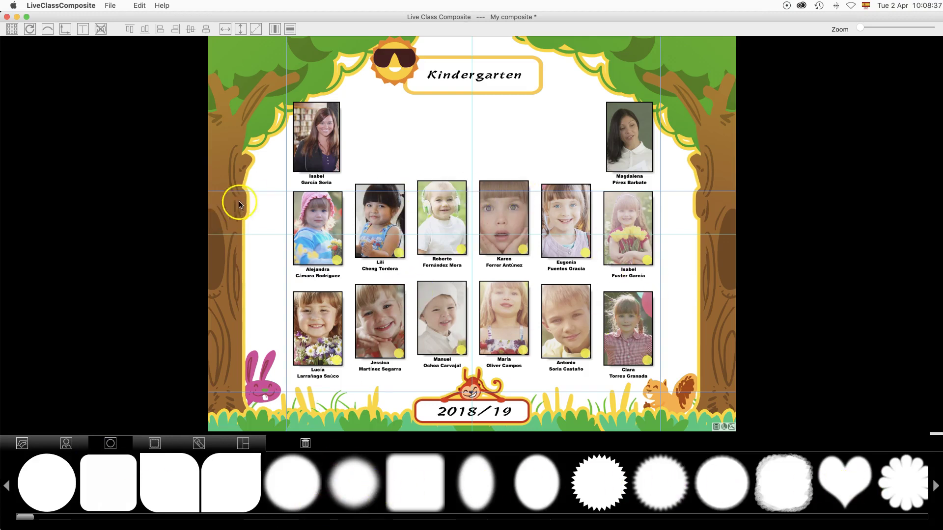
left_click(261, 209)
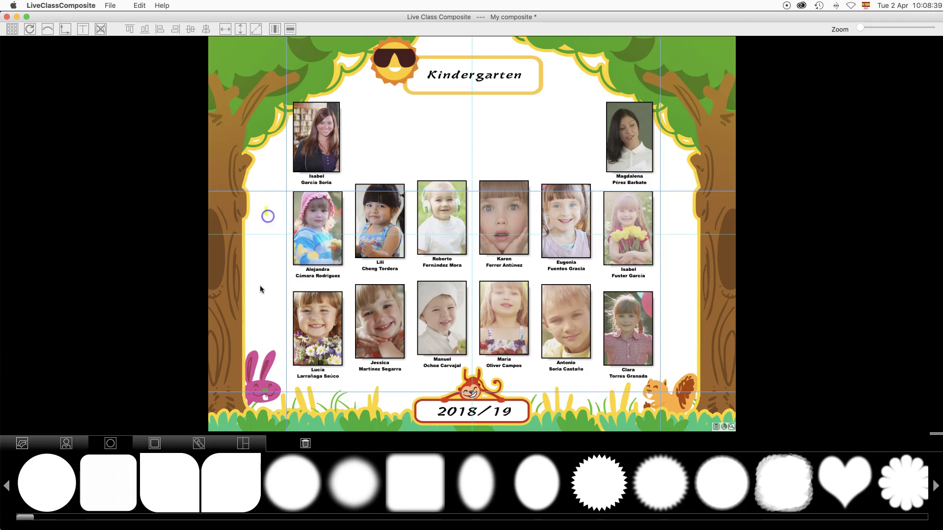
left_click(238, 444)
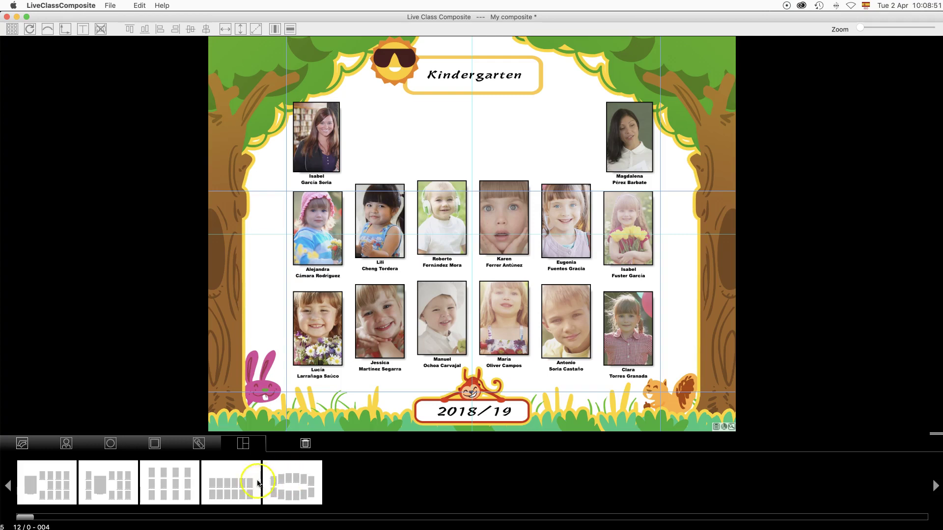
left_click(57, 498)
Save the project and export the composite as My composite.jpg into the composite folder on the Desktop
left_click(111, 6)
left_click(116, 57)
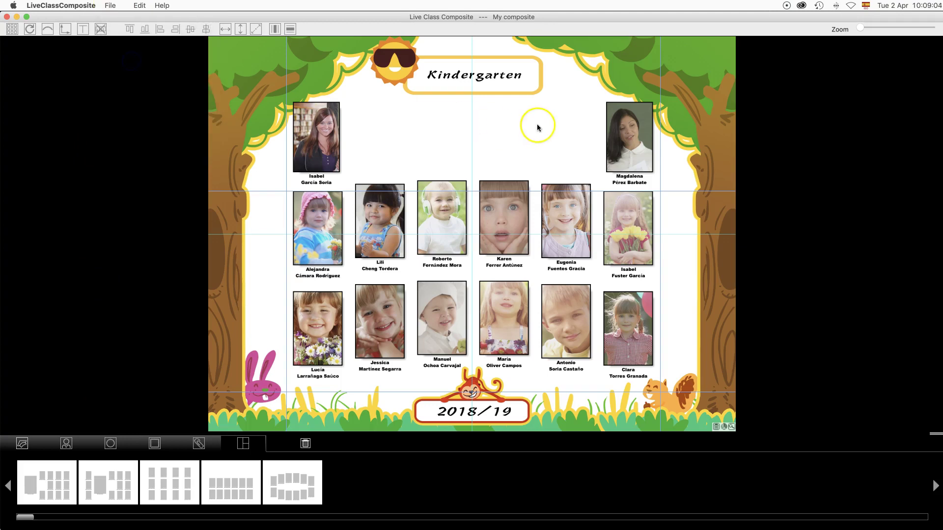
left_click(109, 5)
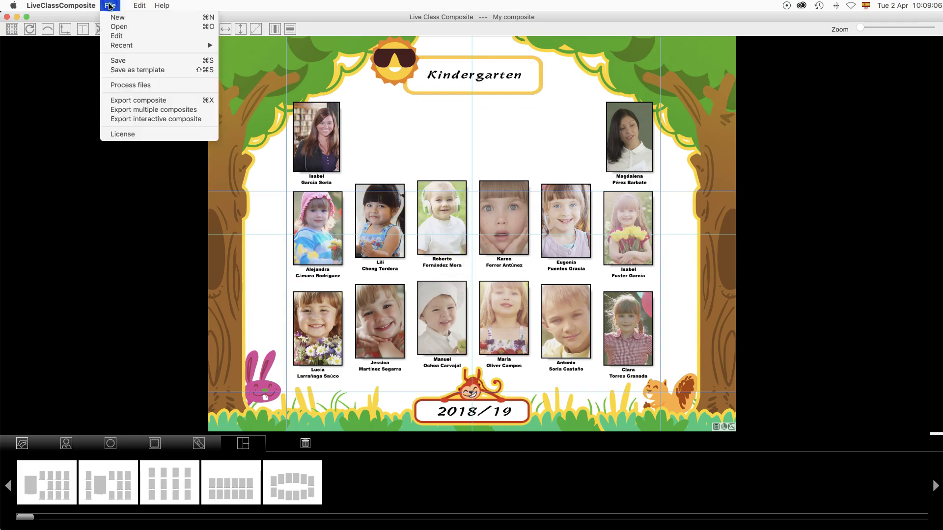
left_click(143, 101)
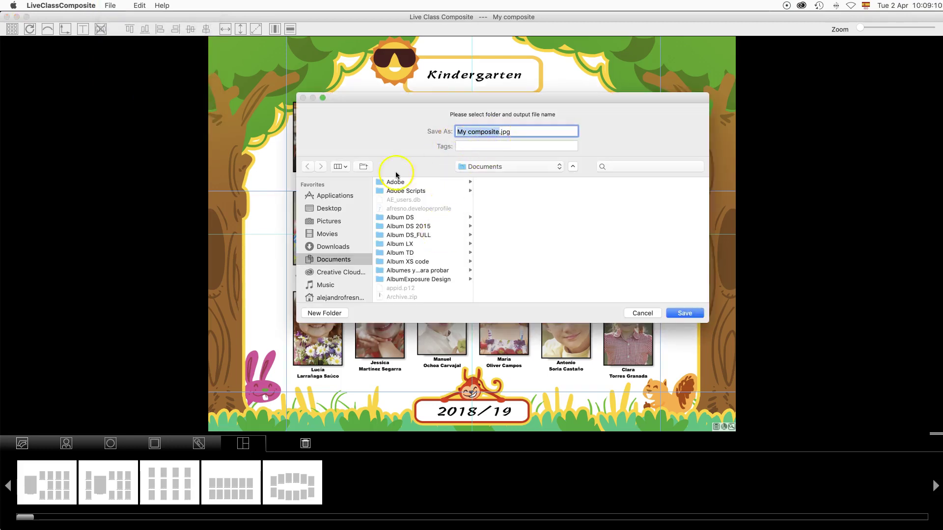
left_click(324, 209)
left_click(397, 182)
left_click(686, 319)
left_click(685, 315)
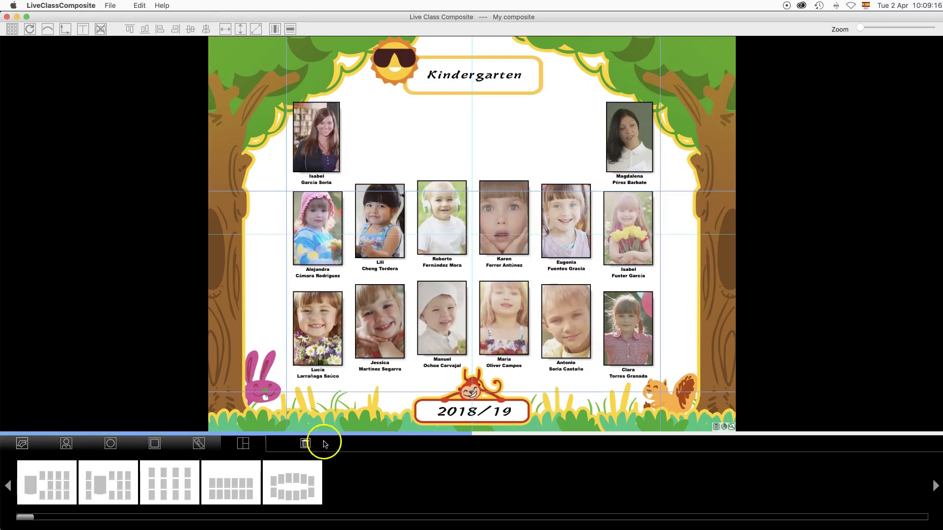
Switch to Finder, open the exported My composite.jpg to check it, and return to Live Class Composite
key("super+Tab")
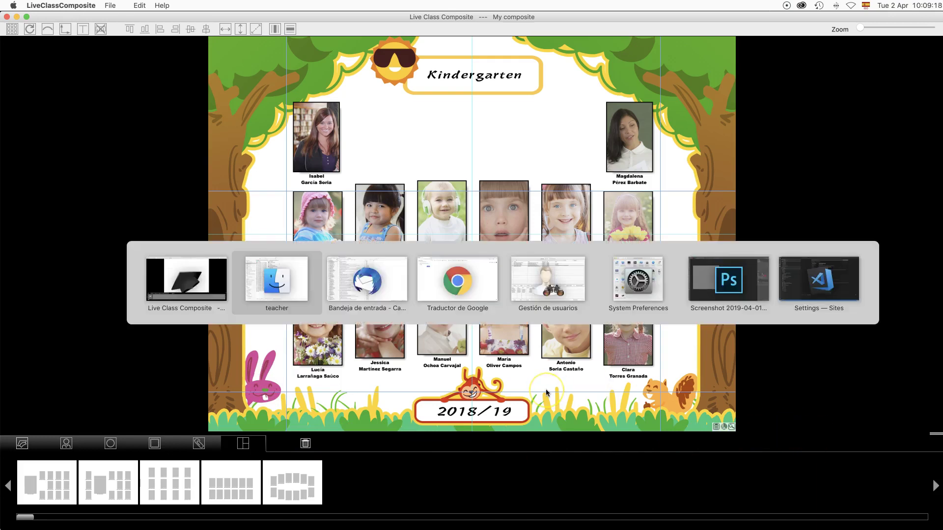
left_click(543, 167)
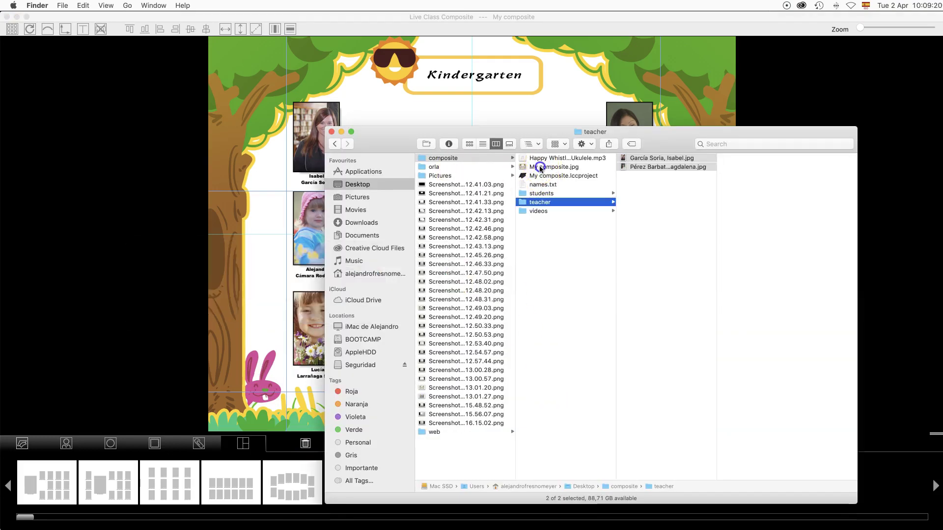
double_click(544, 167)
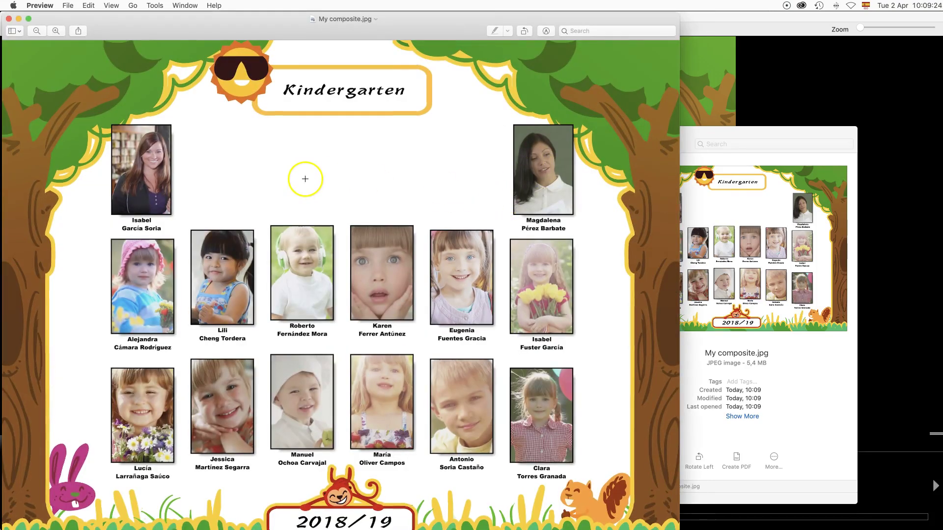
left_click(8, 19)
left_click(307, 18)
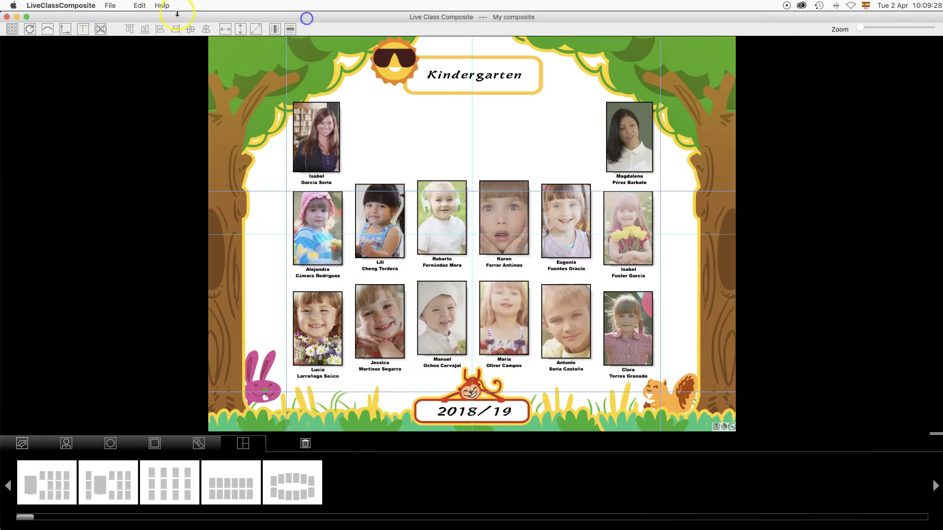
Examine the application's color management, layout filter, text and language settings, and close them unchanged
left_click(61, 6)
left_click(44, 16)
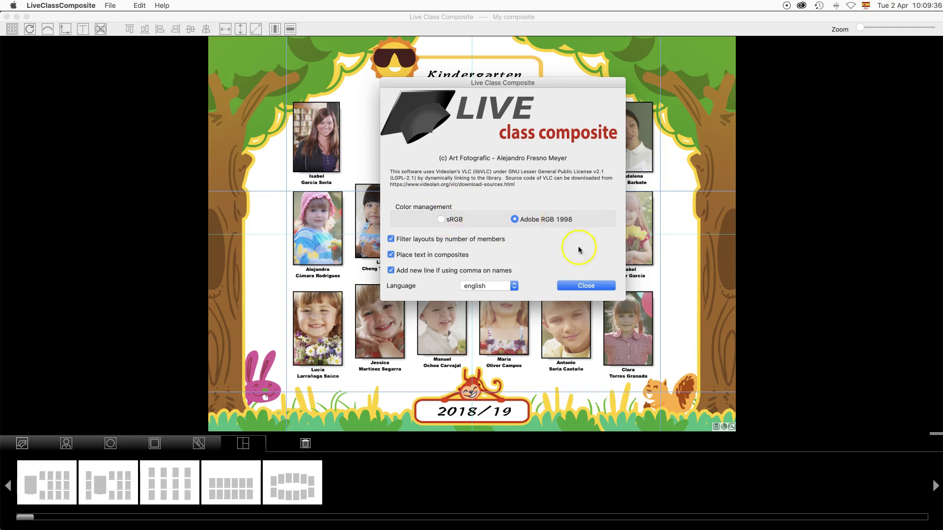
left_click(585, 285)
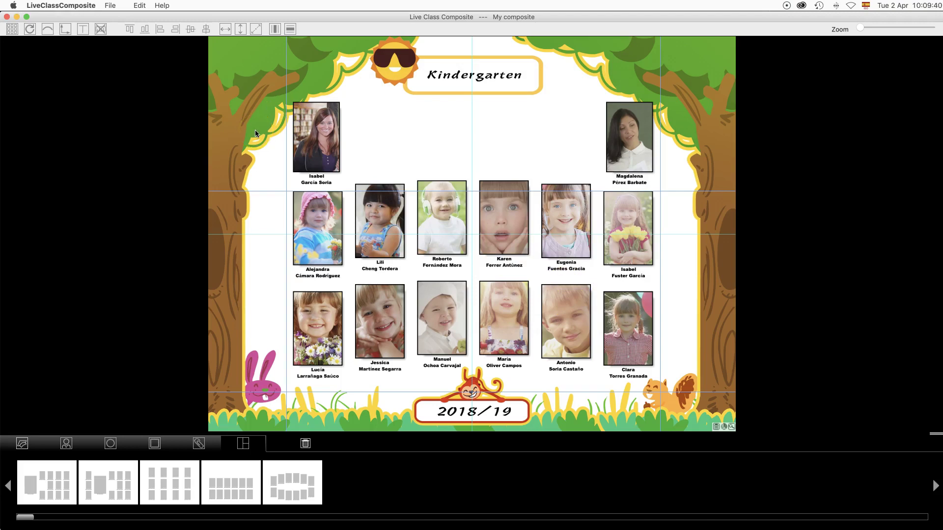
key("super+Tab")
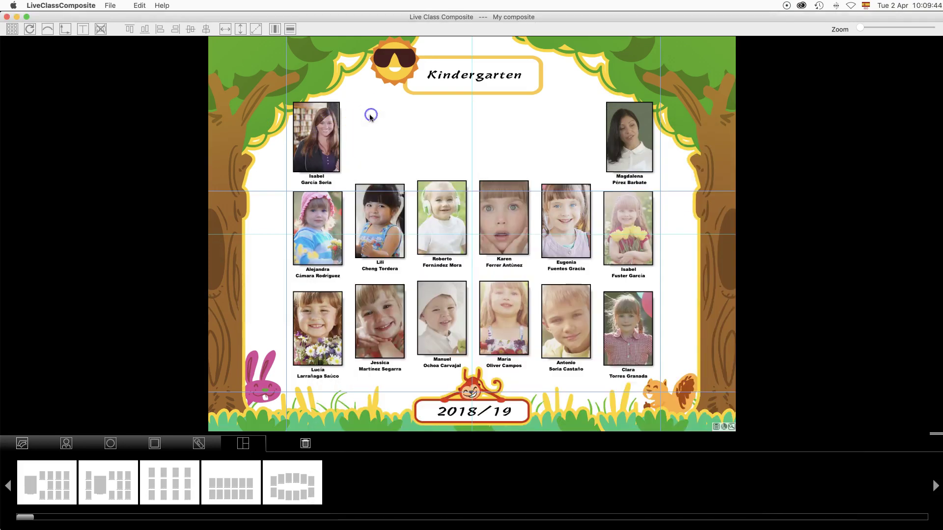
left_click(369, 115)
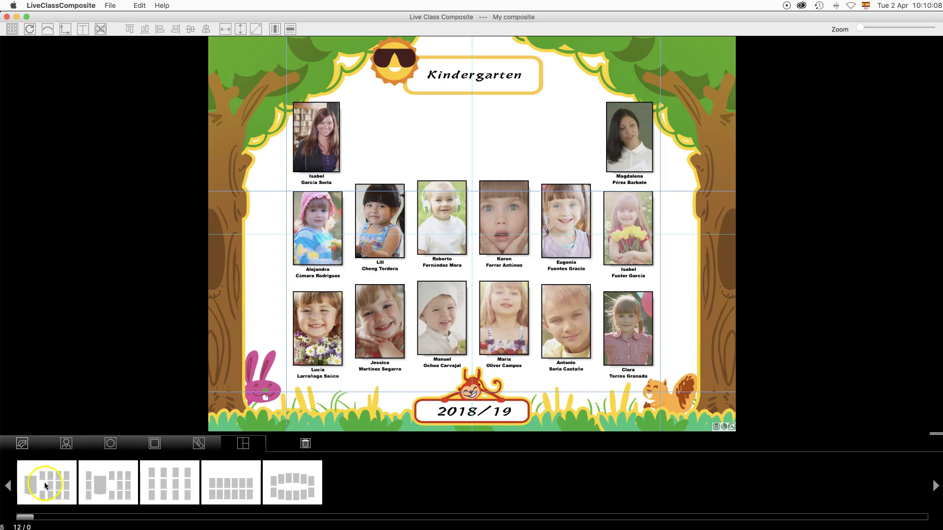
Apply the layout with one large photo beside a grid, and shrink all photos slightly with Retain position enabled
left_click_drag(41, 490, 322, 325)
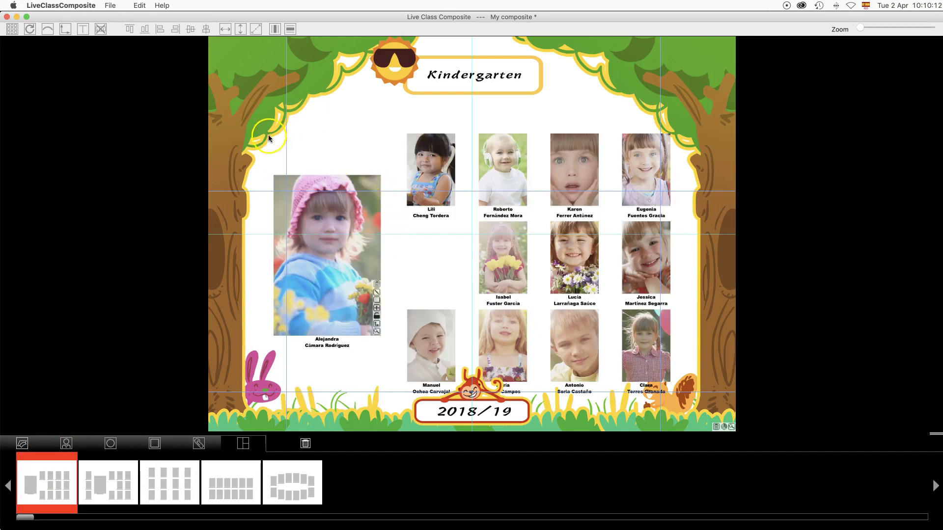
left_click_drag(245, 112, 699, 404)
left_click(65, 29)
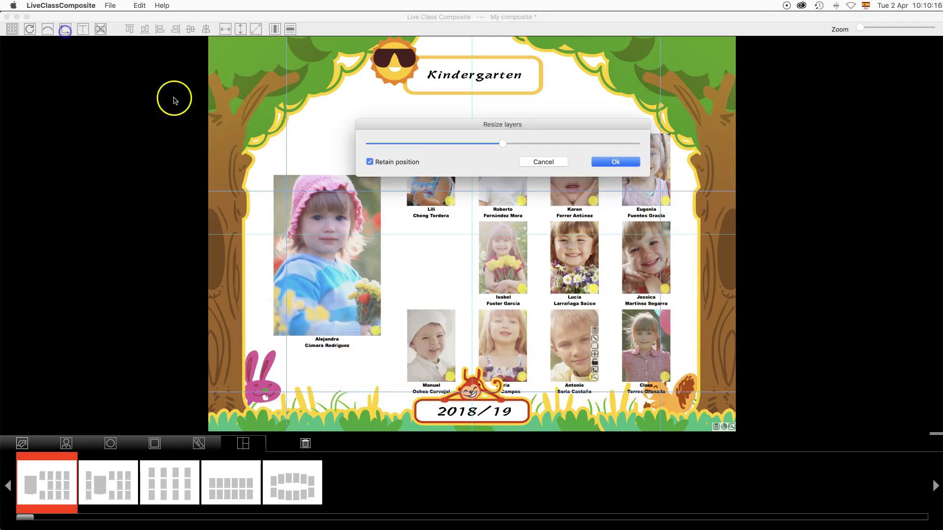
left_click(453, 146)
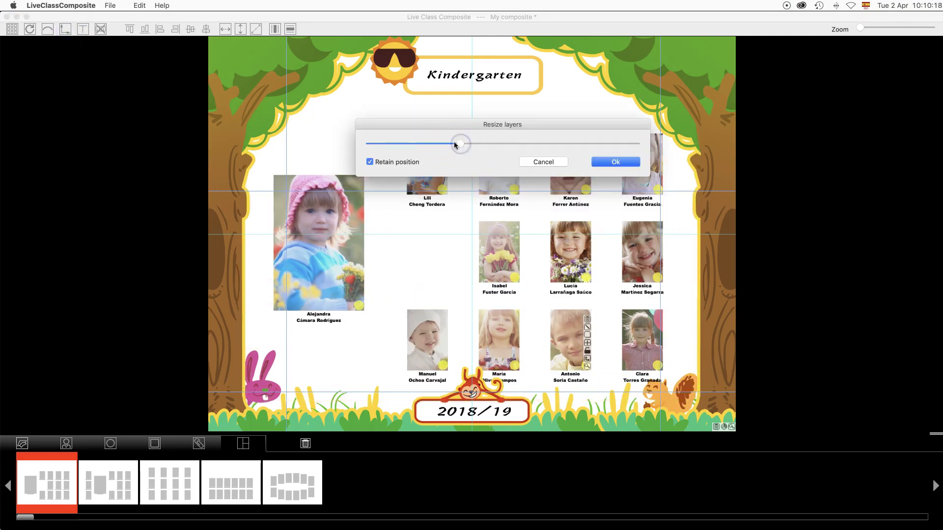
left_click(604, 162)
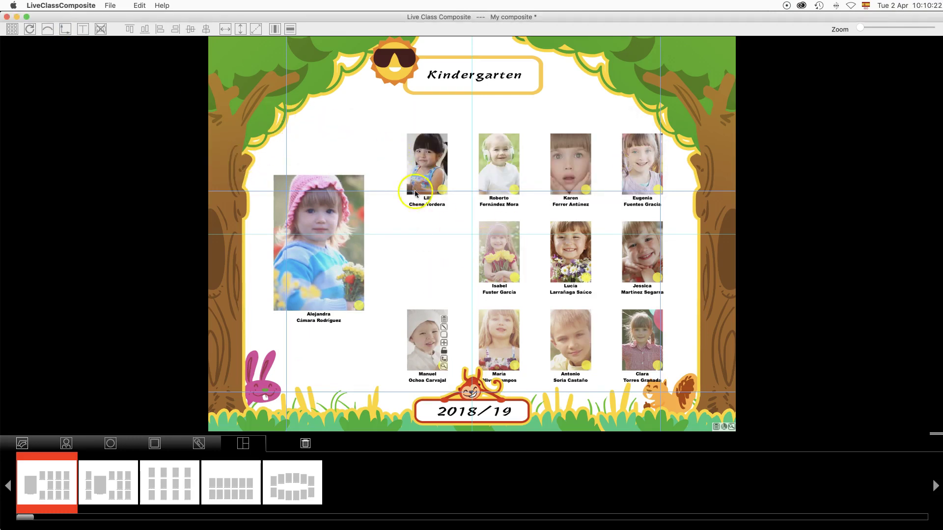
Move the last student's photo in the bottom row slightly up
left_click_drag(433, 216, 613, 373)
left_click_drag(388, 210, 681, 391)
left_click(609, 98)
left_click_drag(608, 210, 675, 302)
left_click_drag(611, 301, 680, 395)
left_click_drag(633, 325, 633, 317)
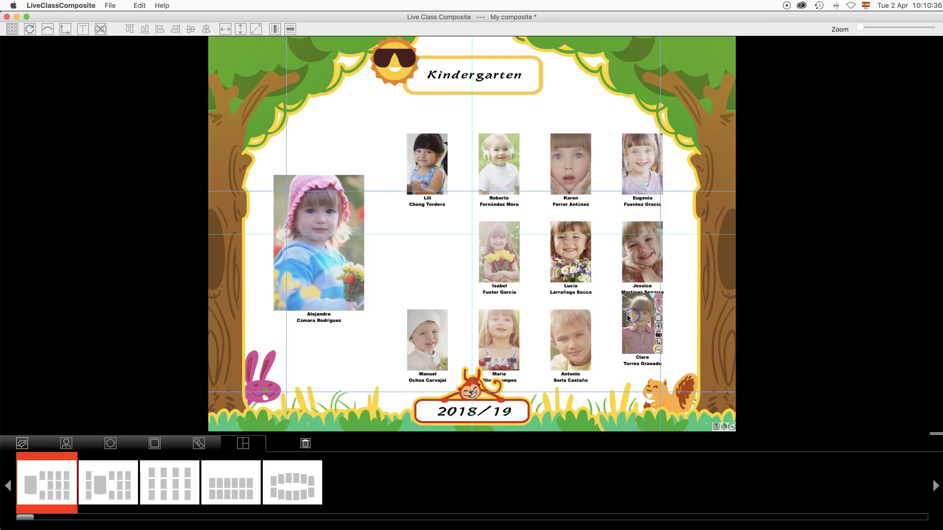
Align the four bottom-row student photos with each other and move the row up, clear of the 2018/19 label
left_click(399, 305)
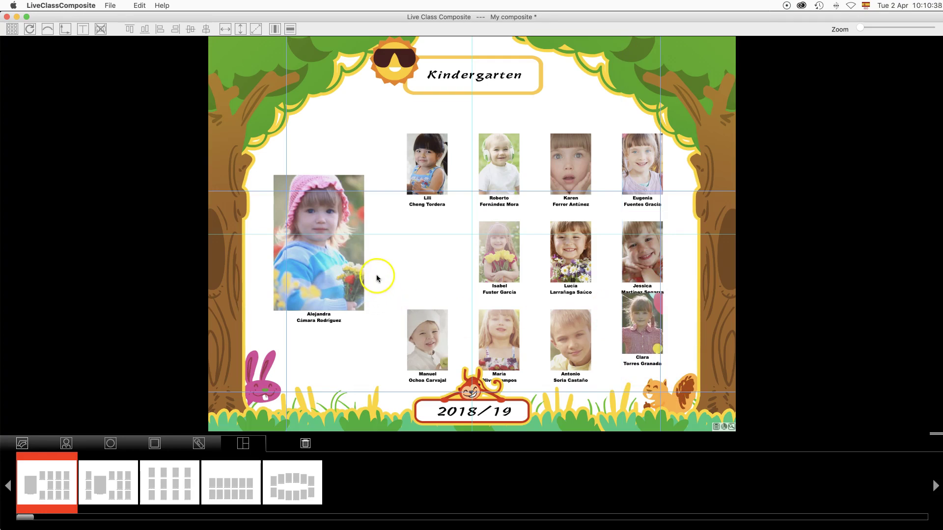
left_click_drag(673, 282, 382, 392)
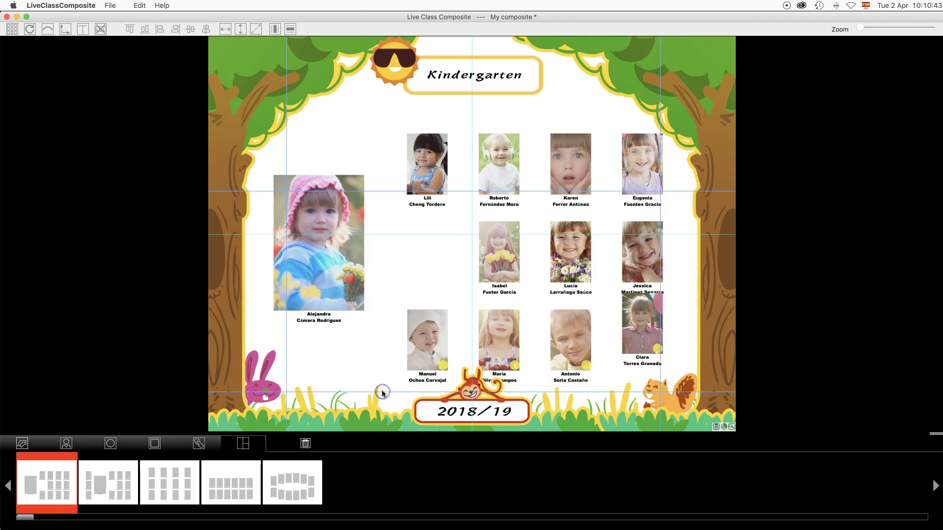
left_click(144, 29)
left_click_drag(422, 320, 423, 303)
Space the last column's photos evenly in height and raise the other middle-row photos level with that column's middle photo
left_click_drag(610, 116, 676, 387)
left_click(275, 29)
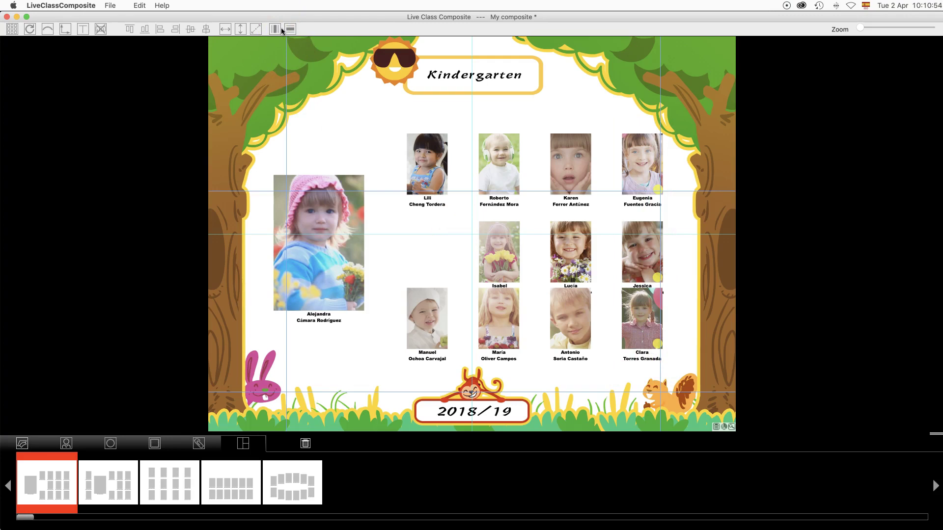
left_click(290, 29)
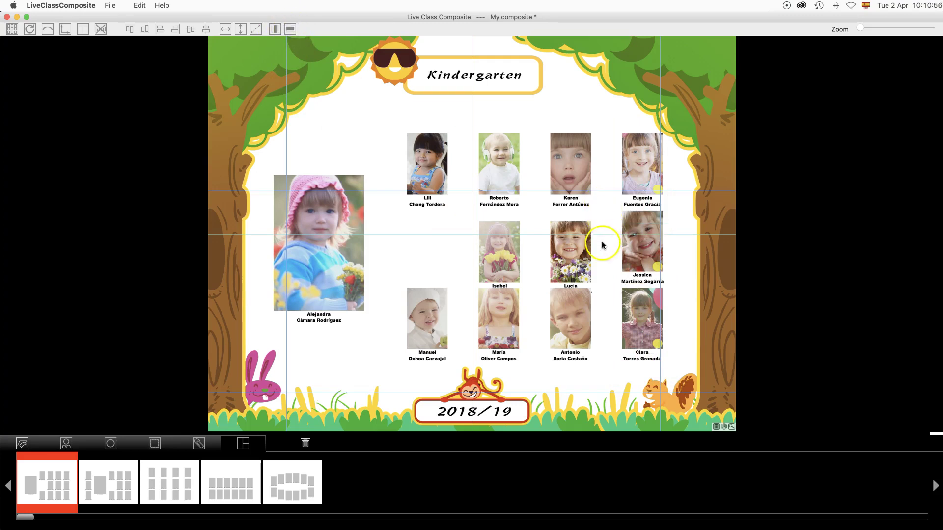
left_click_drag(551, 216, 565, 214)
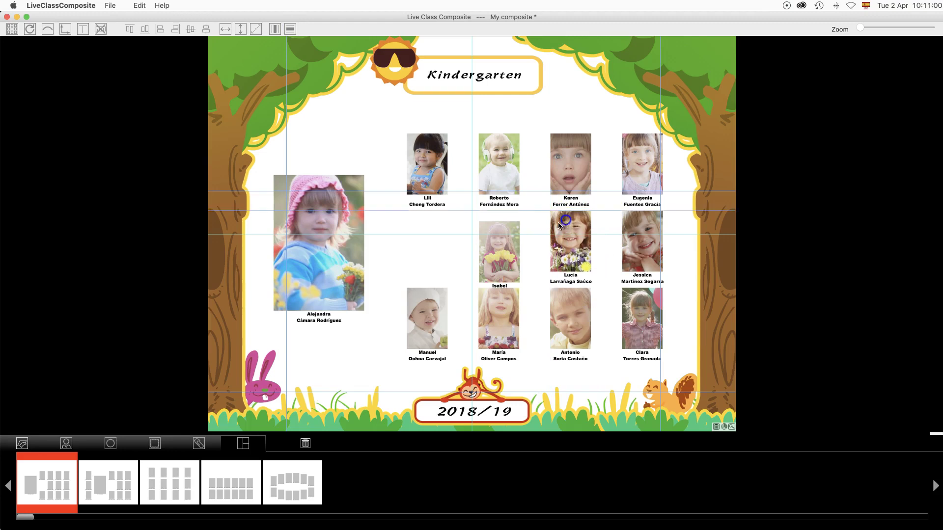
left_click(536, 293)
left_click(511, 262)
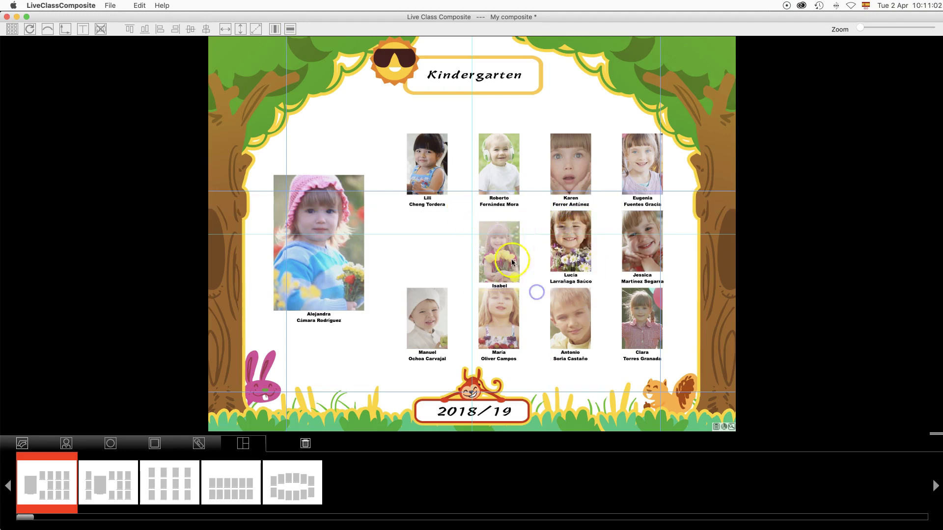
left_click_drag(485, 229, 486, 225)
Move the large student photo closer to the grid, and shift all photos slightly down together
left_click_drag(237, 163, 389, 352)
left_click_drag(345, 262, 349, 260)
left_click_drag(301, 123, 679, 376)
left_click_drag(632, 319, 635, 325)
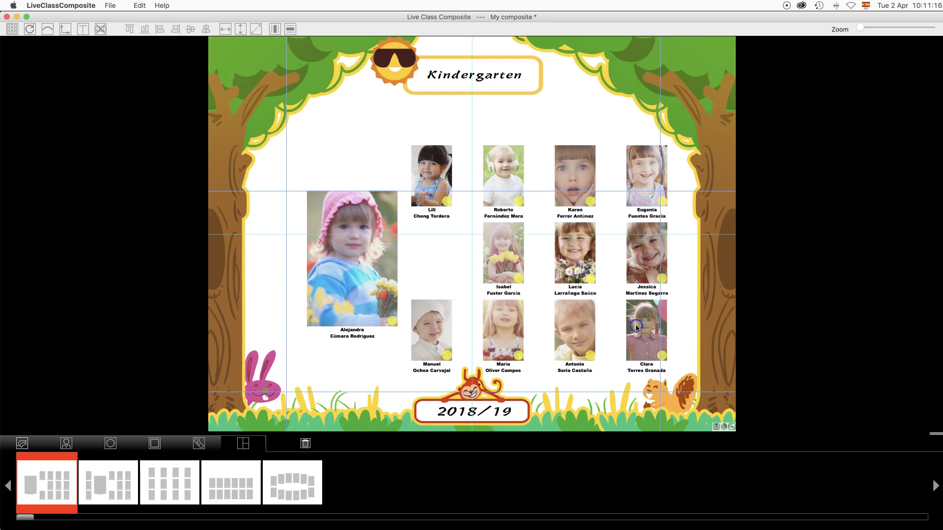
left_click(448, 112)
mouse_move(442, 270)
left_mouse_down()
mouse_move(426, 239)
mouse_move(435, 259)
left_mouse_up()
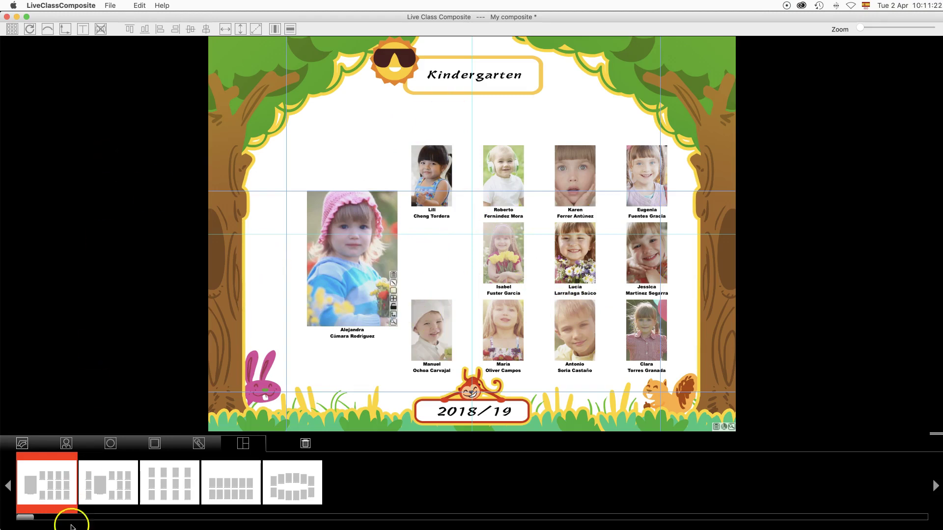
Add the two teachers' photos to the composite and place them together above the large student photo
left_click(67, 443)
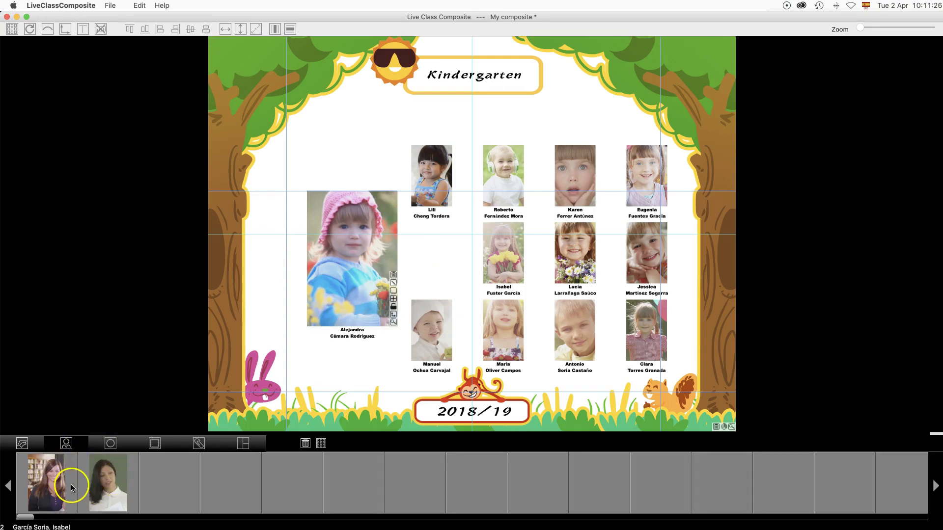
left_click(322, 444)
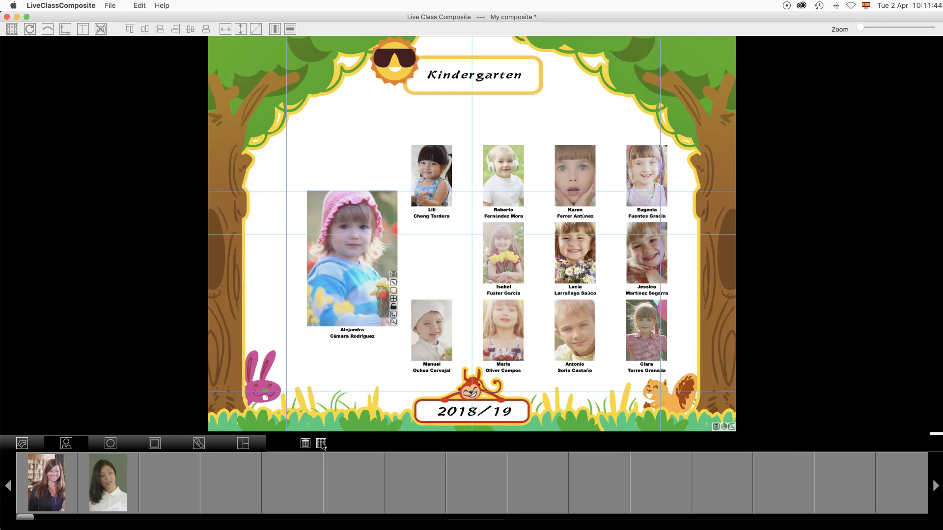
left_click(321, 443)
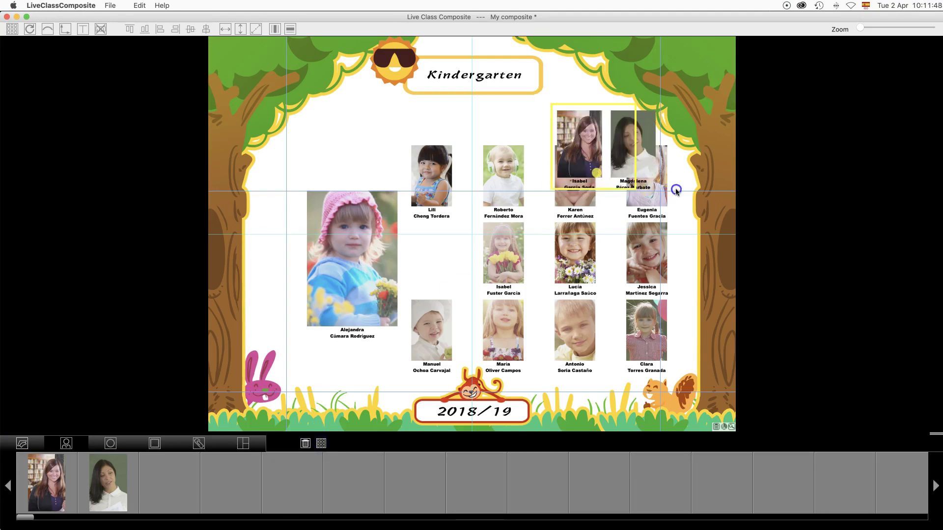
left_click(622, 140)
left_click_drag(622, 140, 343, 116)
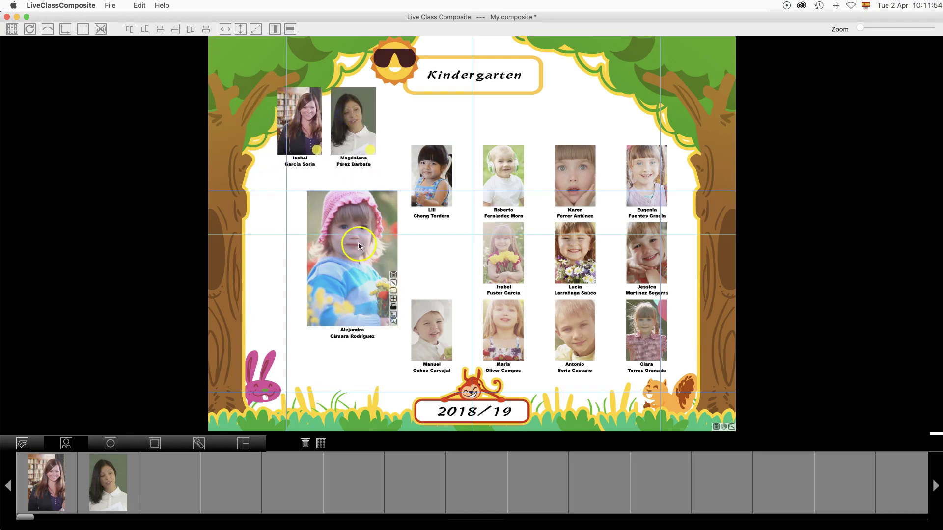
left_click(366, 115)
left_click(371, 112)
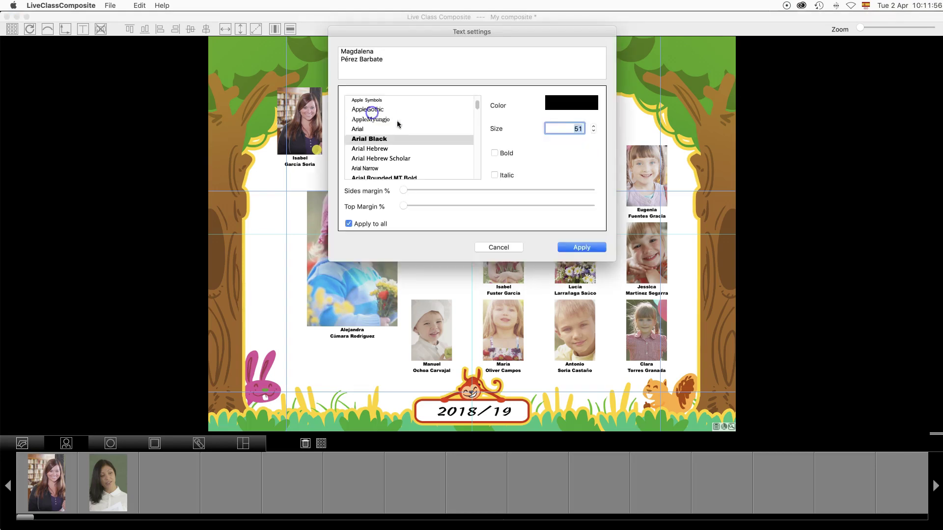
left_click(582, 247)
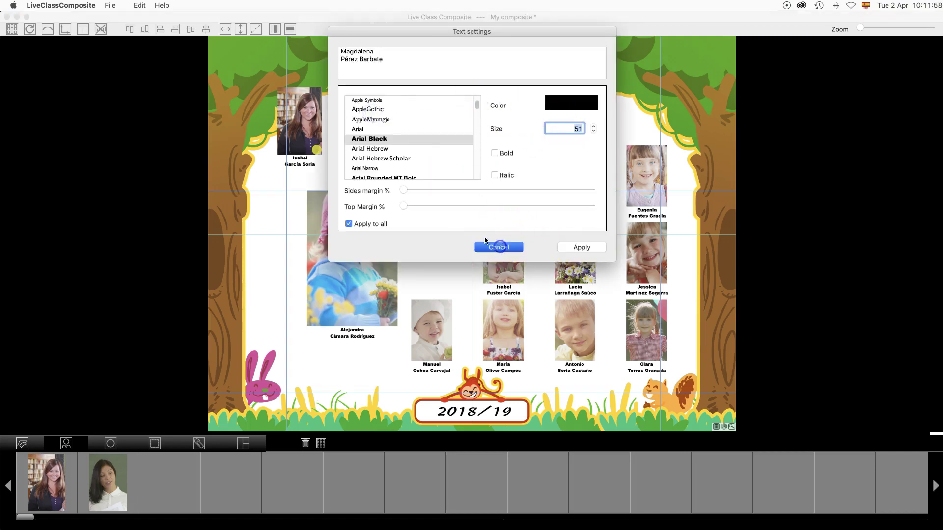
Apply a thin black border and a drop shadow to all the photos in the composite
left_click(369, 118)
left_click(521, 154)
left_click_drag(521, 154, 514, 154)
left_click(553, 204)
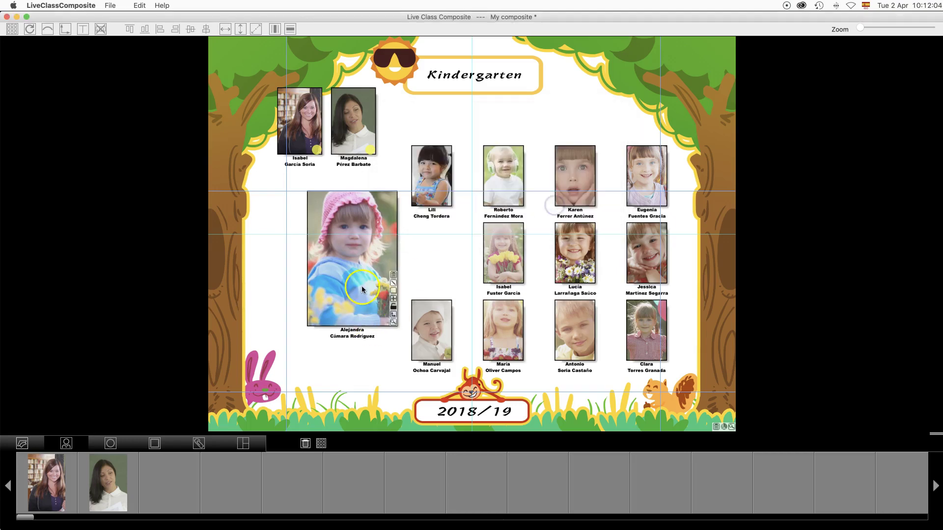
Clear the current selection and select only the large student photo
left_click(267, 199)
left_click(263, 279)
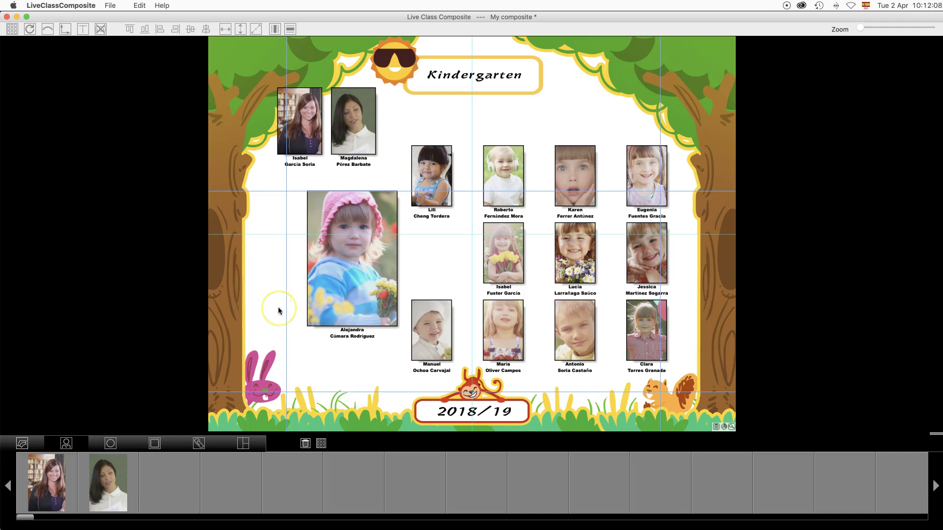
mouse_move(386, 279)
left_click_drag(296, 179, 401, 350)
mouse_move(391, 321)
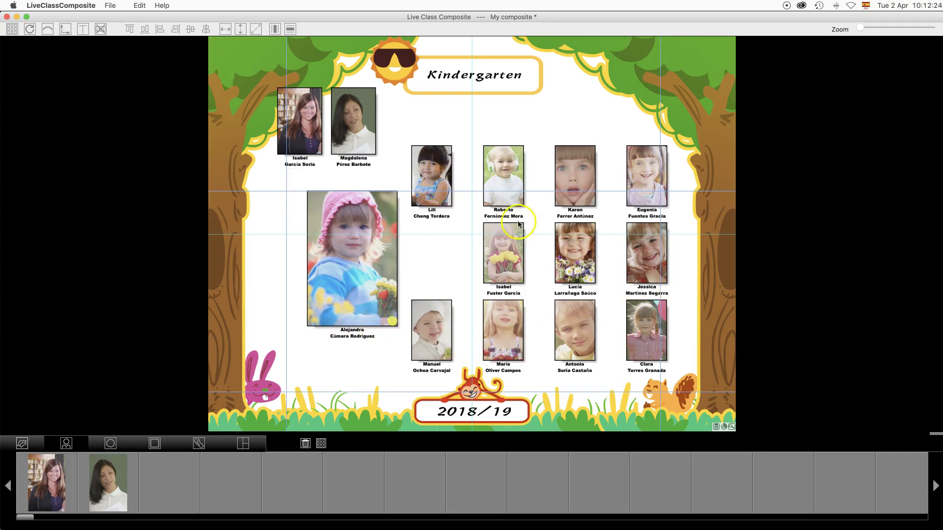
Export multiple composites into a new folder named multiple inside the Desktop's composite folder
left_click(109, 6)
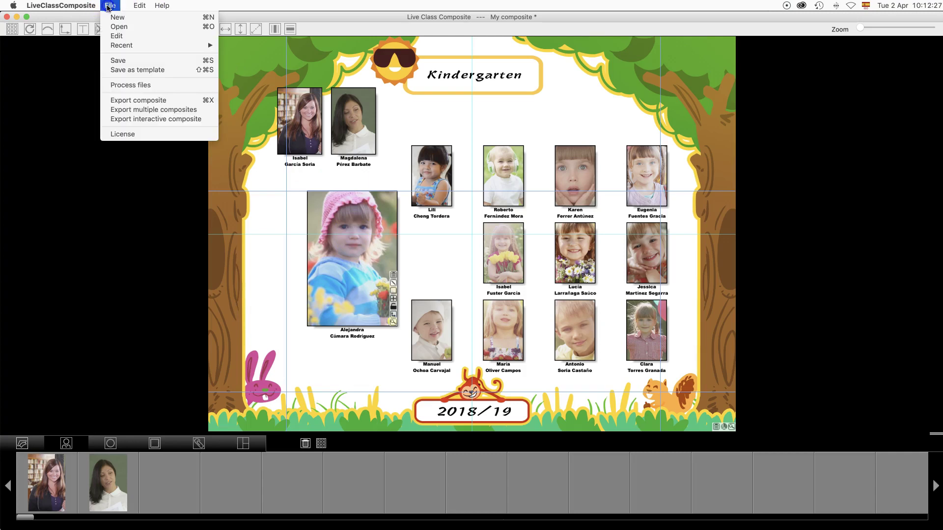
left_click(169, 110)
left_click(372, 59)
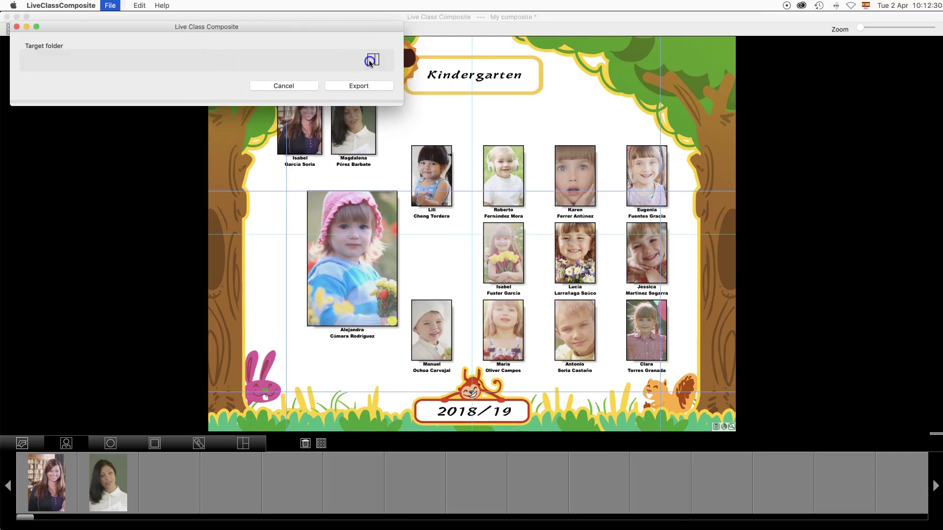
left_click(338, 147)
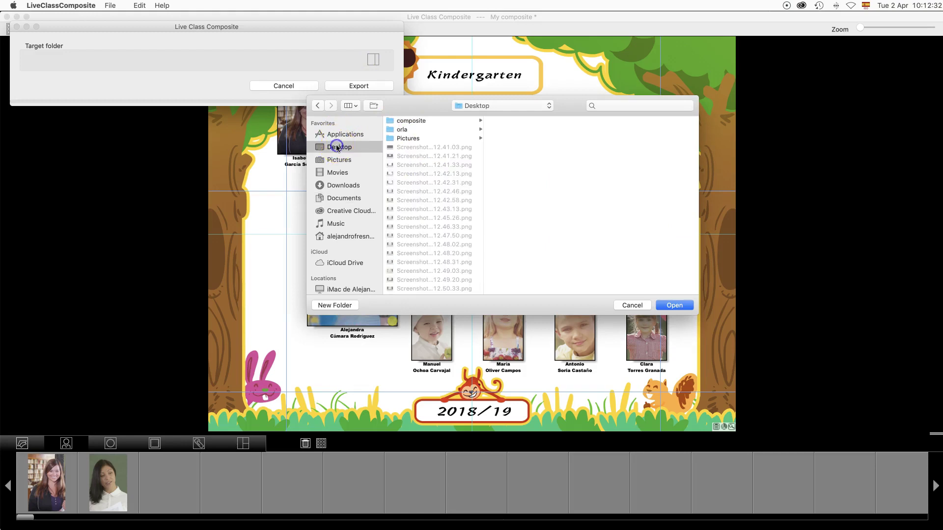
left_click(402, 121)
left_click(335, 305)
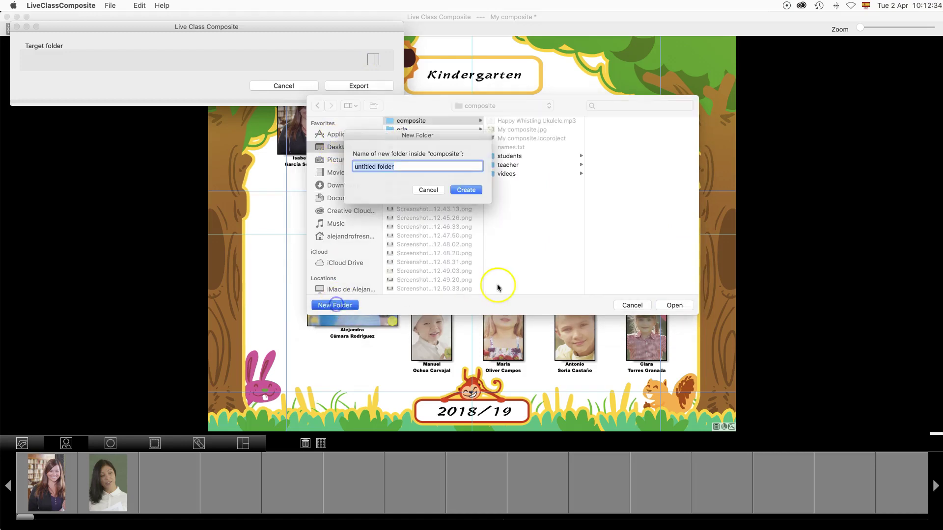
type("multiple")
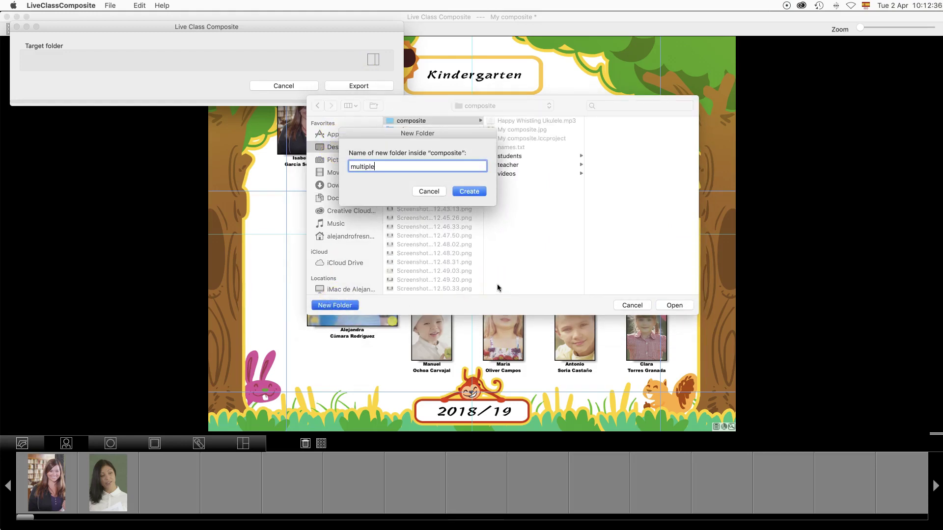
left_click(468, 192)
left_click(669, 306)
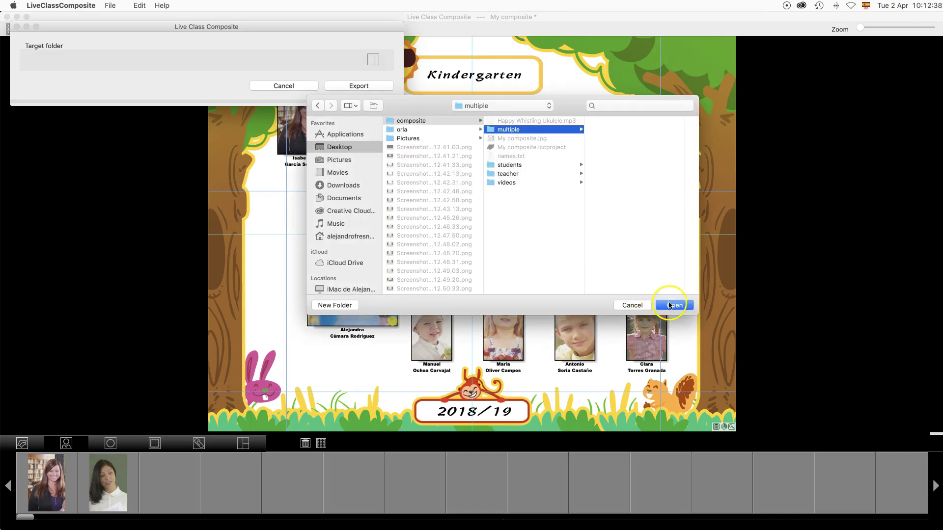
left_click(359, 85)
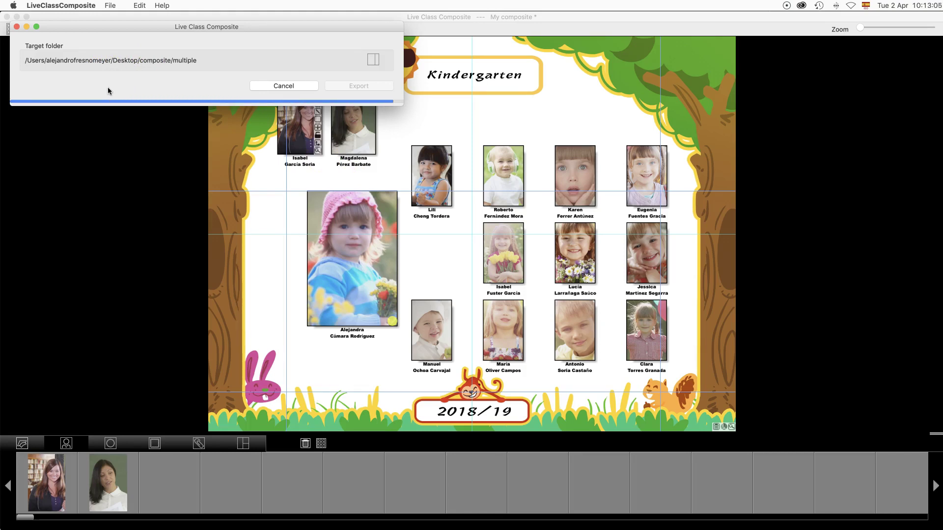
Switch to Finder, show the first exported composite in the multiple folder, and widen the window for a larger preview
key("super+Tab")
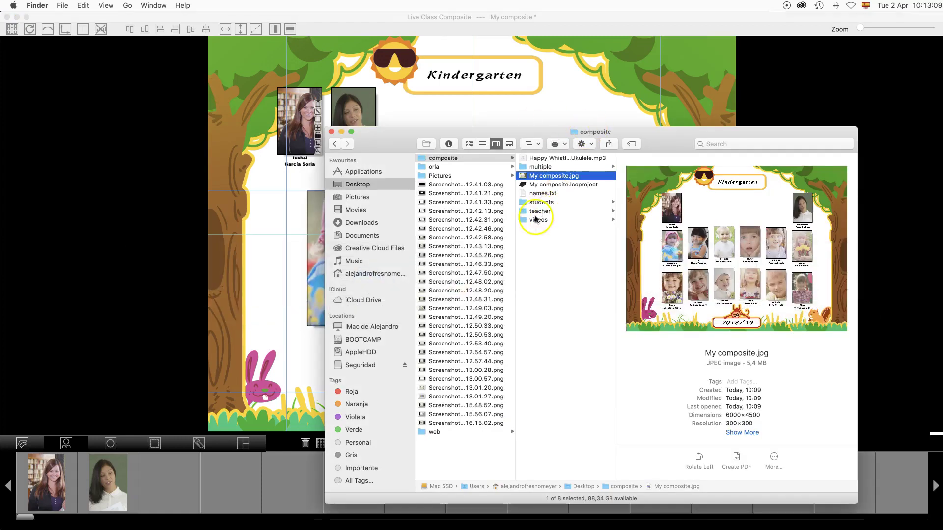
left_click(541, 167)
left_click_drag(678, 133, 537, 116)
left_click(498, 142)
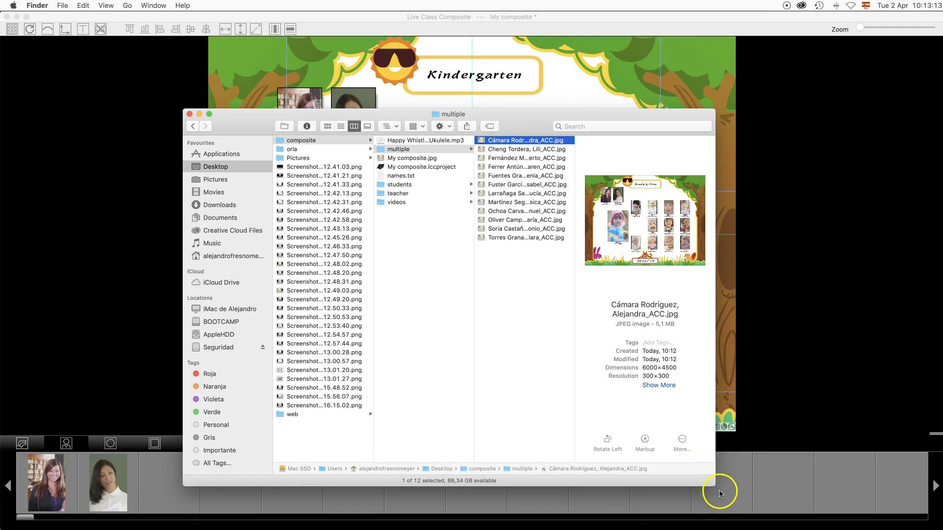
left_click_drag(713, 486, 910, 489)
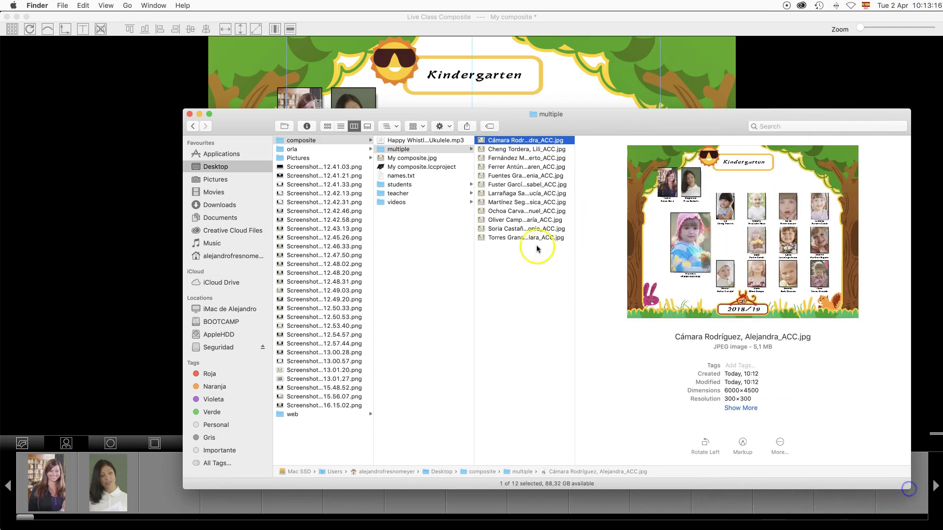
Examine the previews of the exported composites, comparing the large photo and the grid in each student's version
left_click(506, 149)
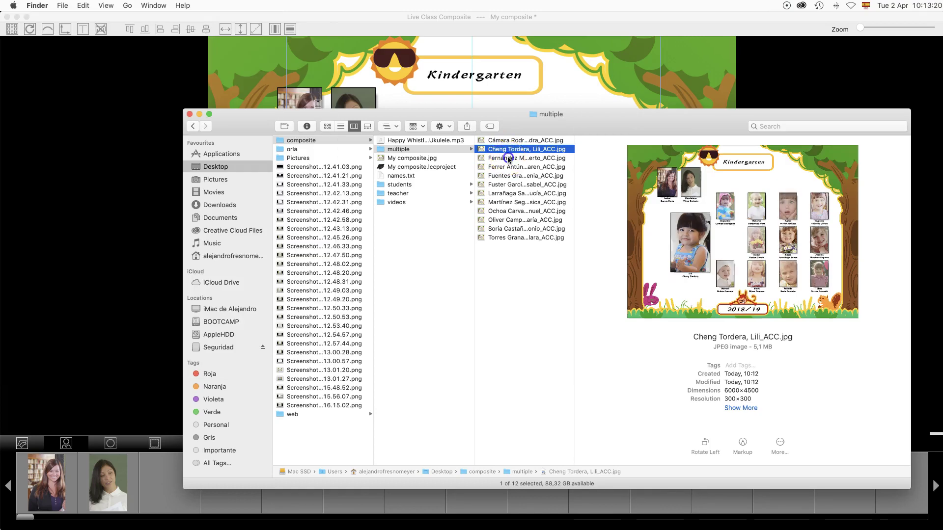
left_click(507, 158)
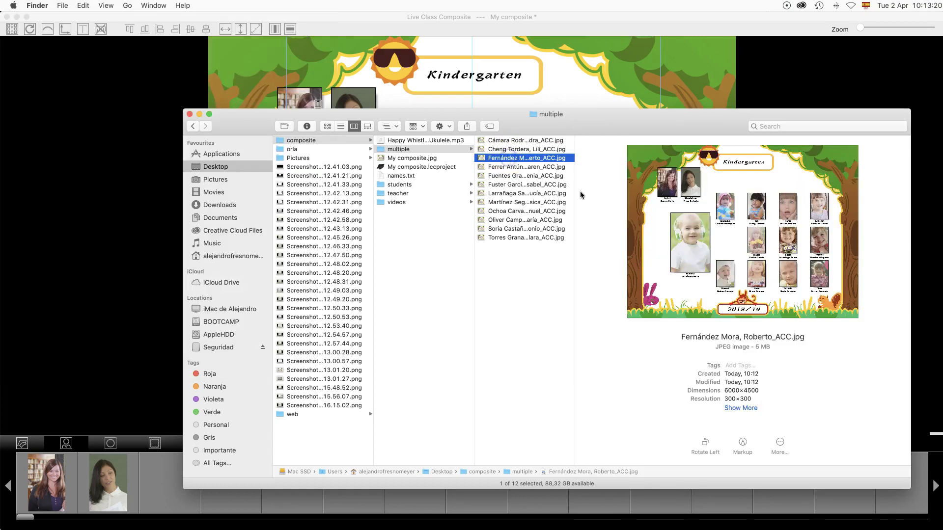
left_click(525, 167)
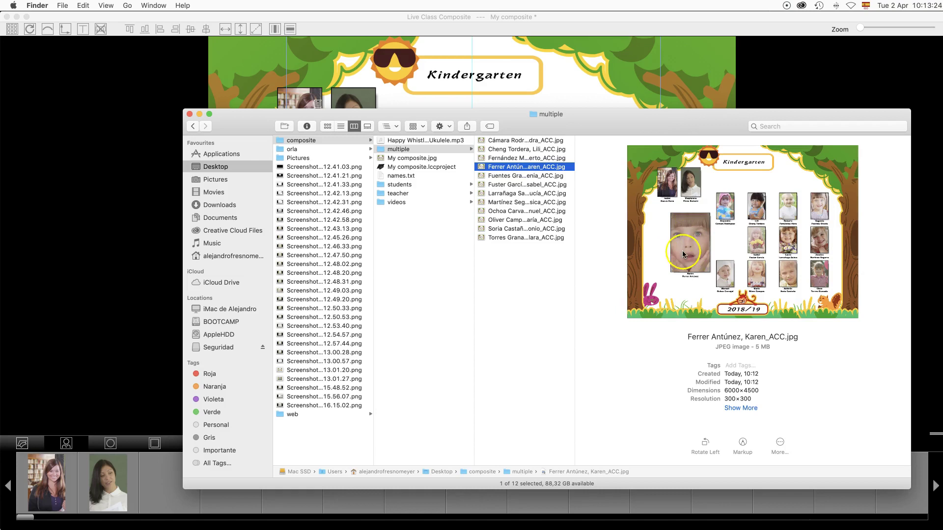
left_click(502, 177)
left_click(507, 185)
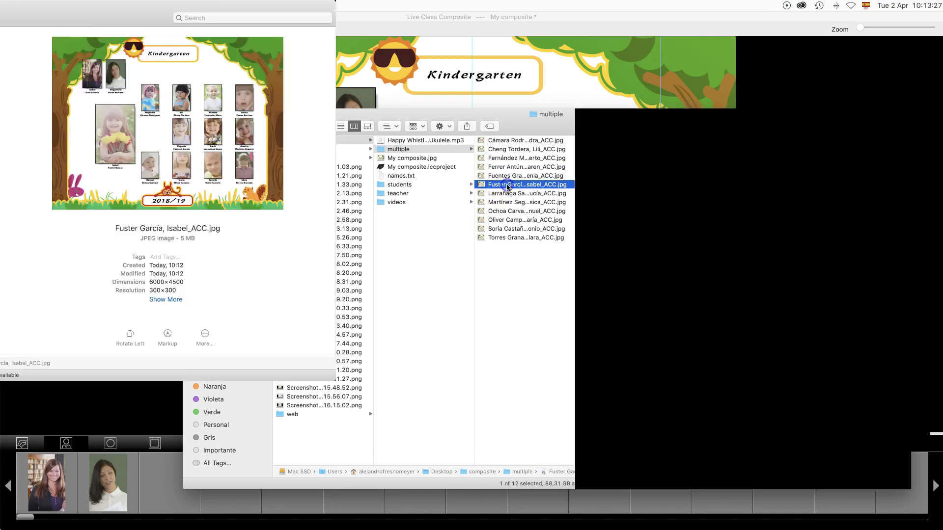
left_click(510, 195)
left_click(509, 203)
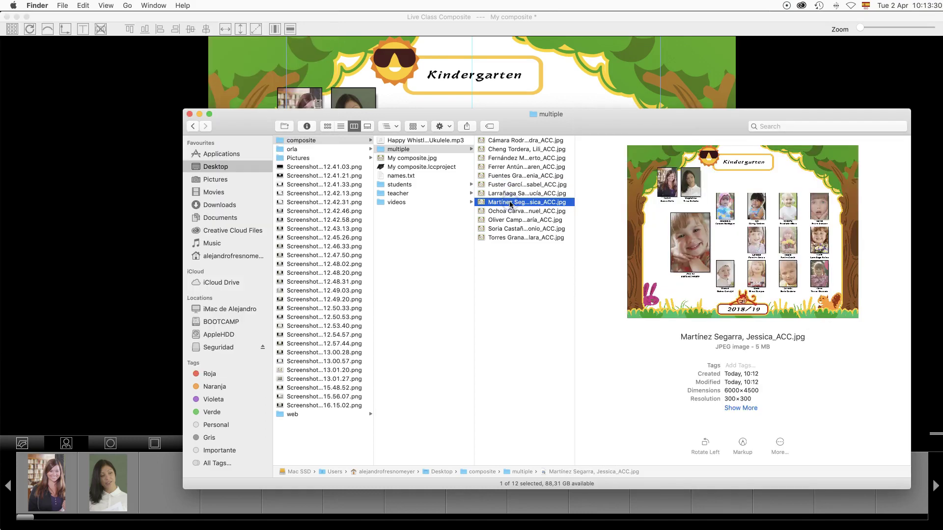
left_click(515, 211)
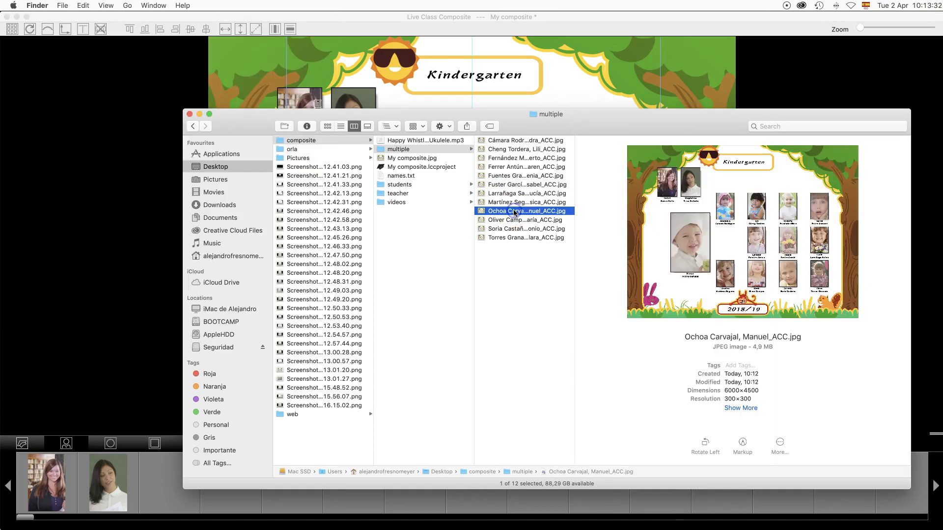
left_click(516, 221)
left_click(518, 229)
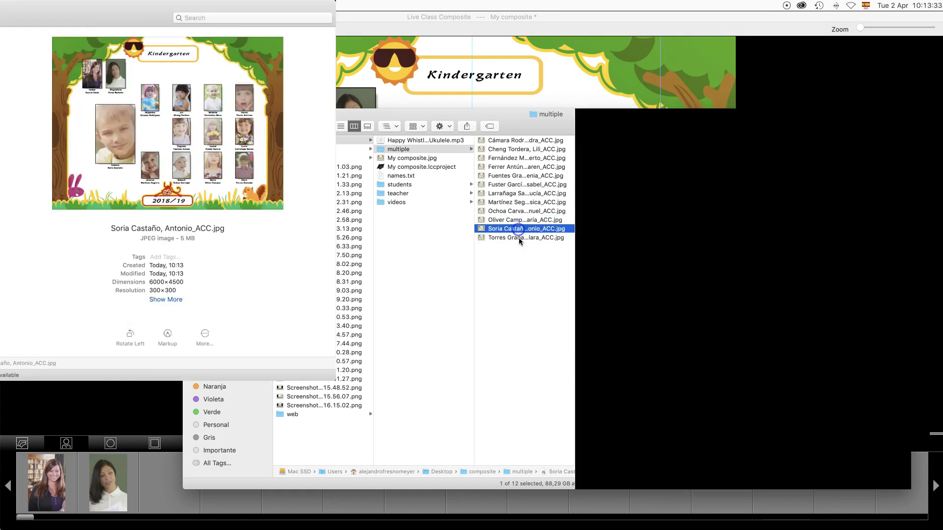
left_click(519, 238)
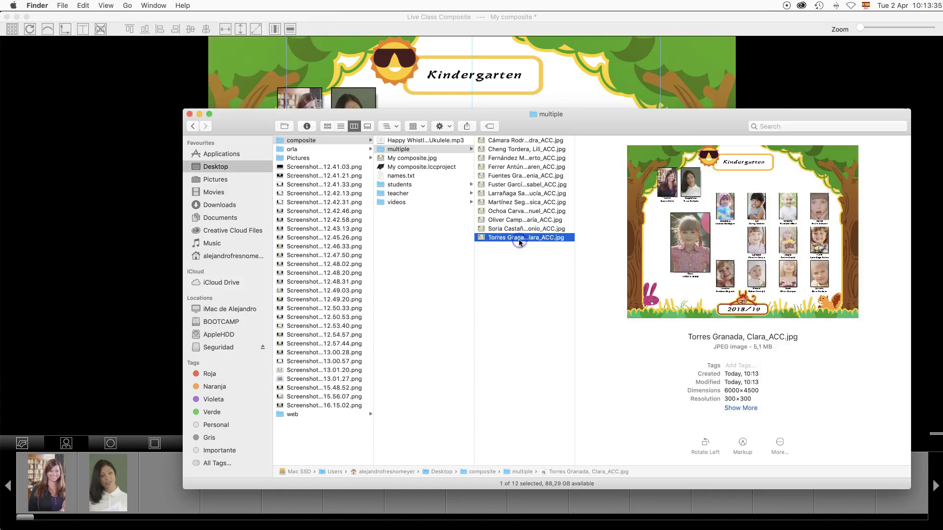
left_click(514, 141)
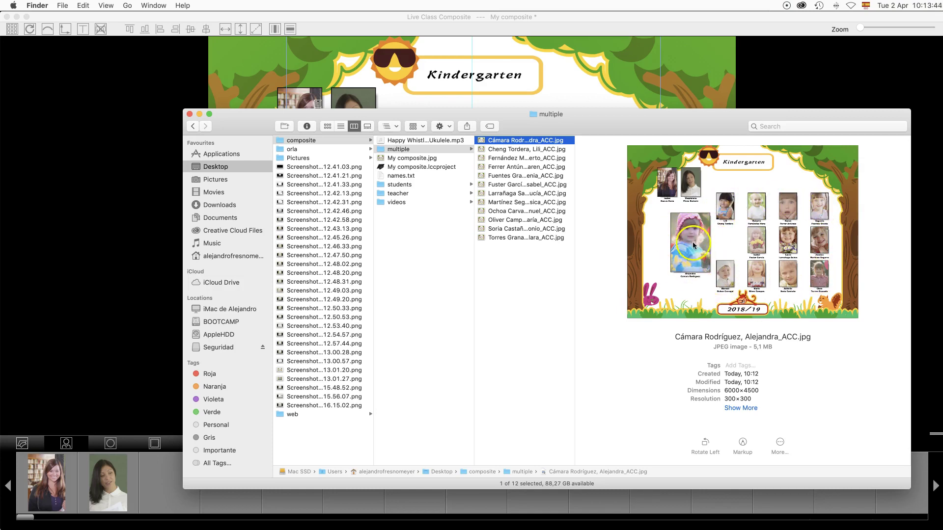
left_click(514, 149)
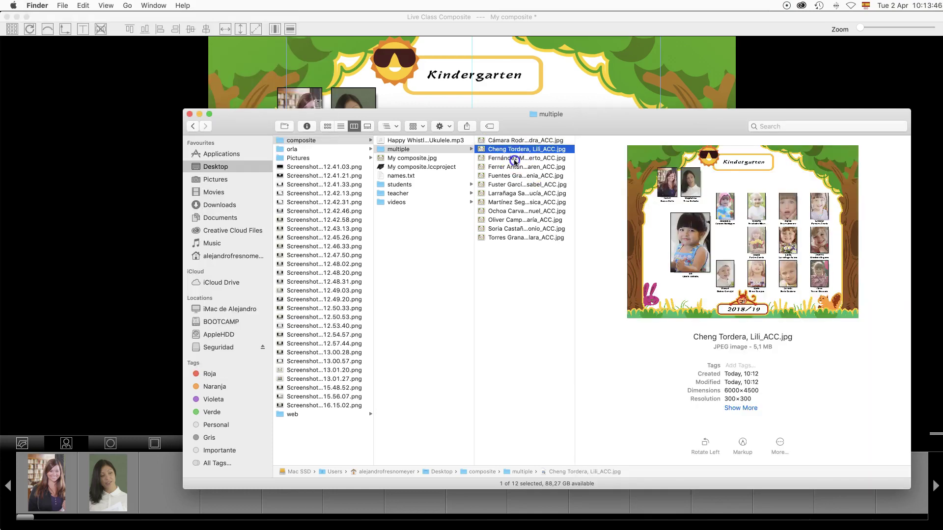
key("Down")
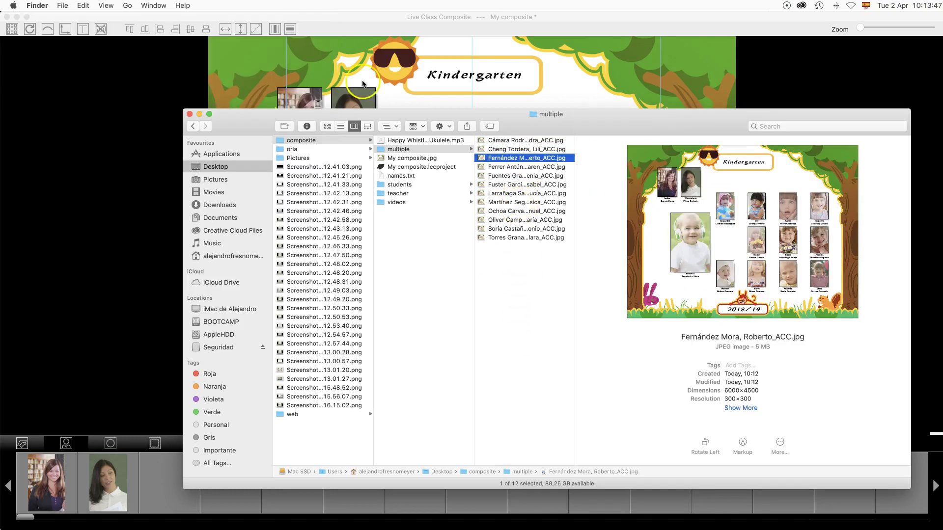
Return to Live Class Composite and reopen the saved My composite project from the recent projects
left_click(308, 58)
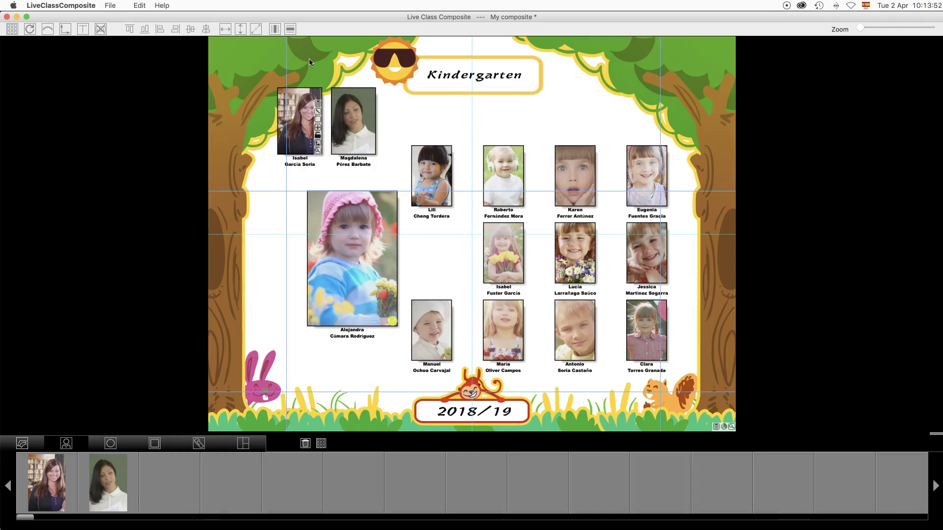
left_click(110, 5)
mouse_move(122, 45)
left_click(236, 46)
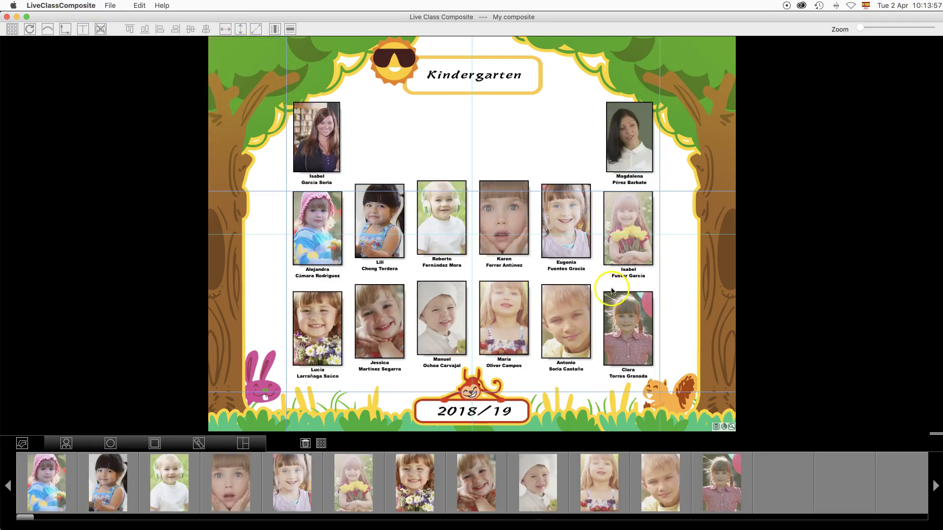
left_click(599, 259)
left_click(466, 111)
Start an interactive composite export and set its target to a new folder named interactive inside the Desktop's composite folder
left_click(111, 5)
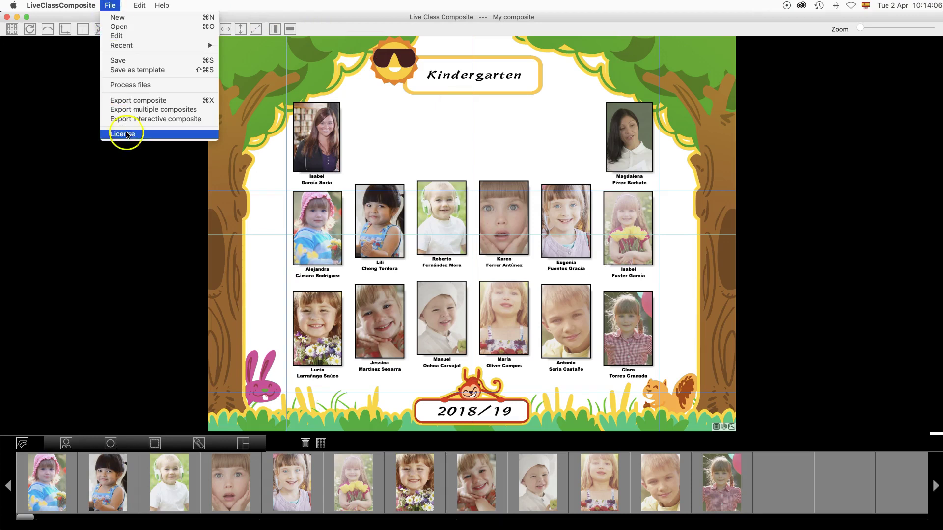
left_click(151, 119)
left_click(670, 101)
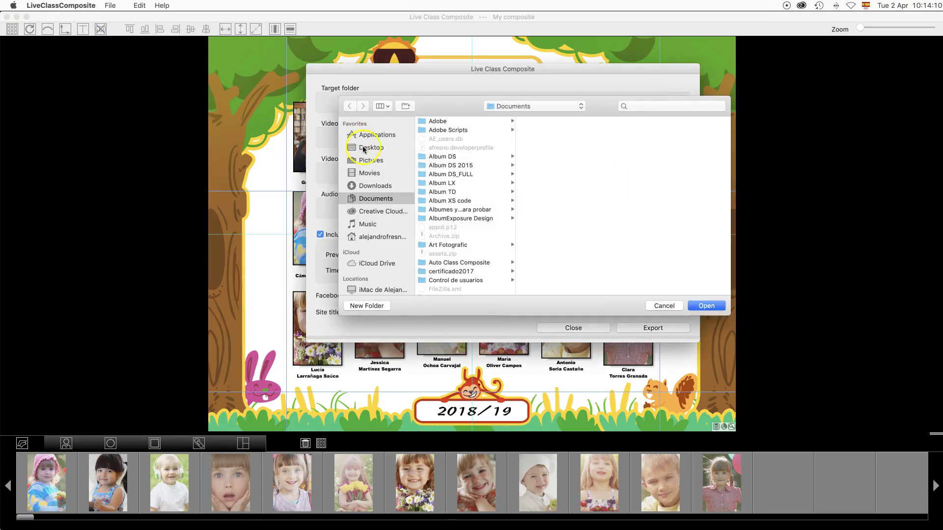
left_click(363, 147)
left_click(437, 121)
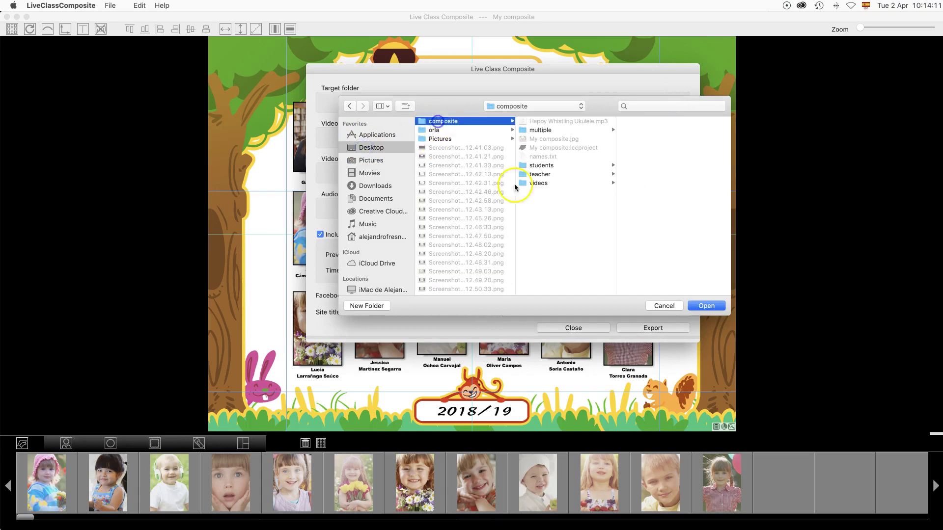
left_click(367, 306)
type("inter")
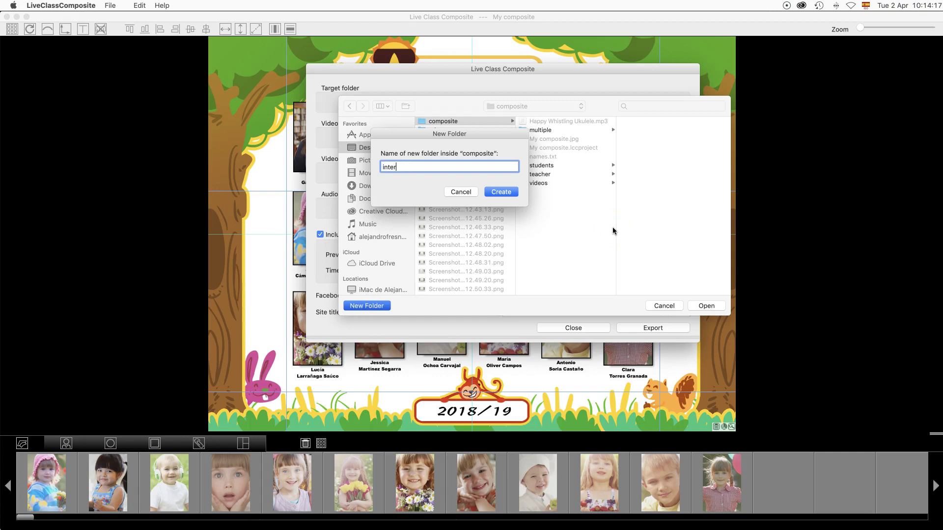
type("active")
left_click(501, 192)
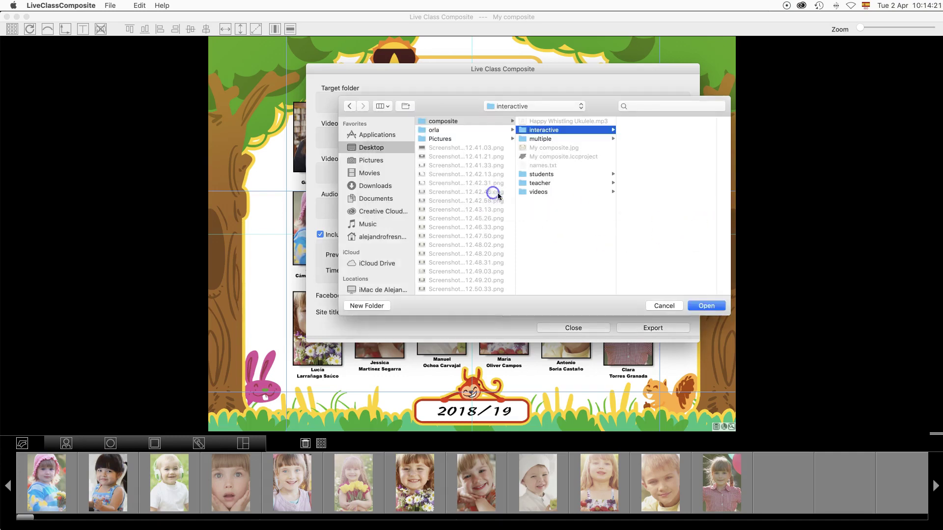
left_click(700, 306)
Set both the videos source folder and the video previews source folder to the videos folder inside composite
left_click(672, 137)
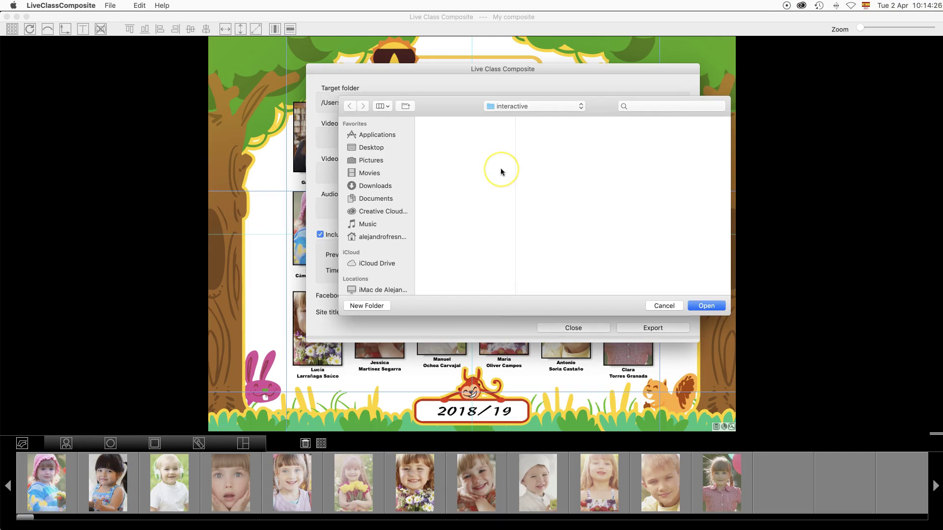
left_click(541, 107)
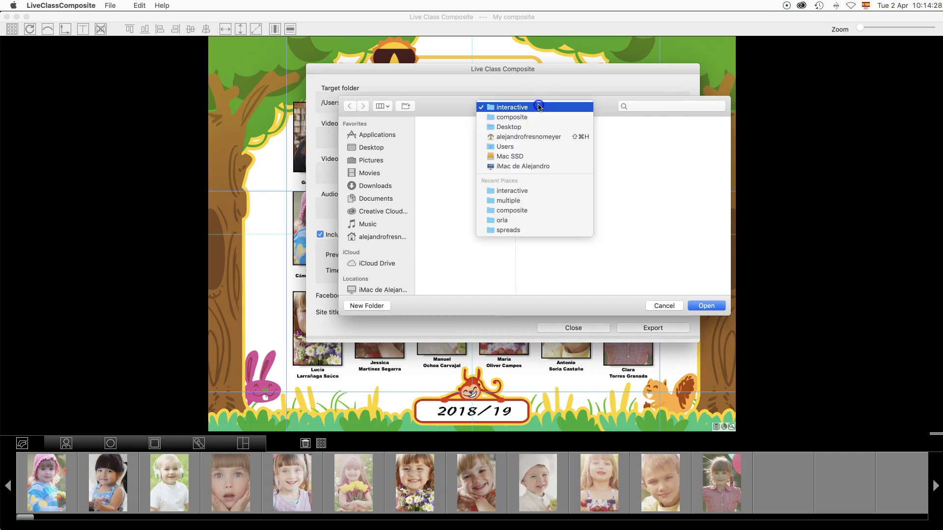
left_click(528, 117)
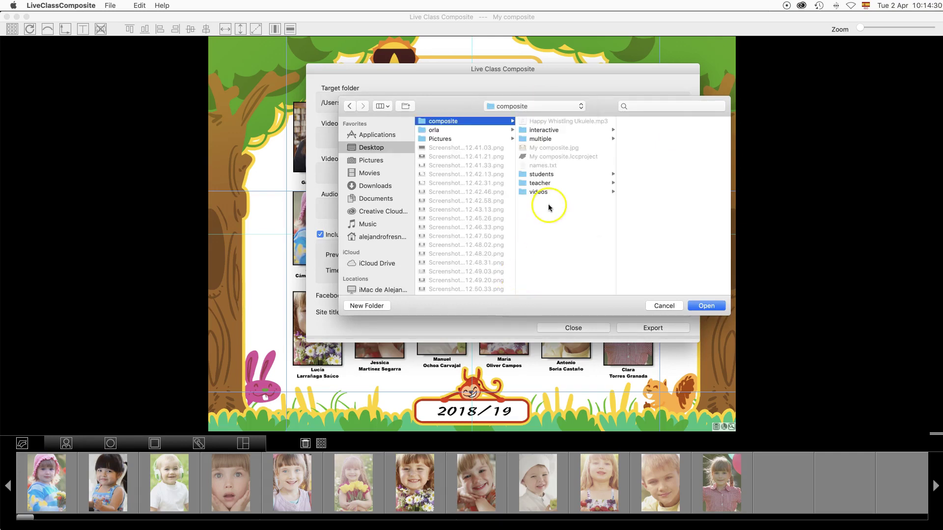
left_click(536, 193)
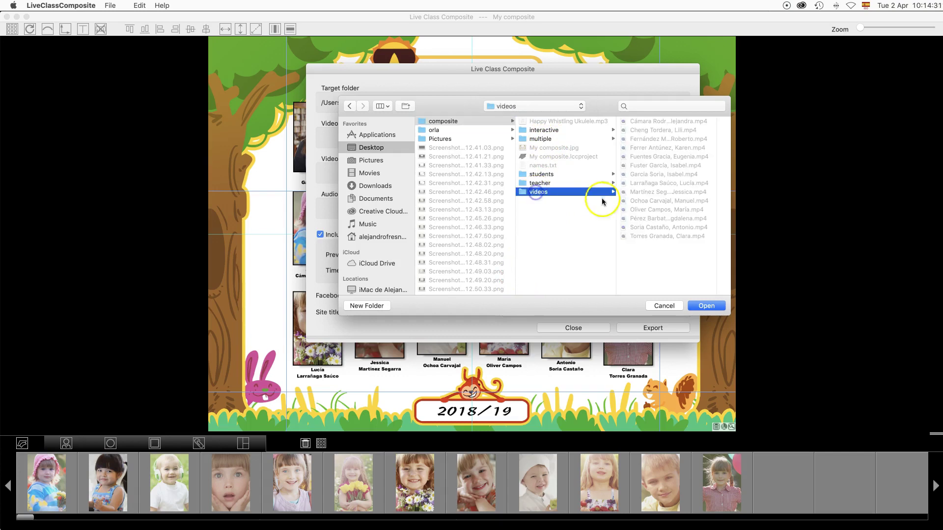
left_click(704, 306)
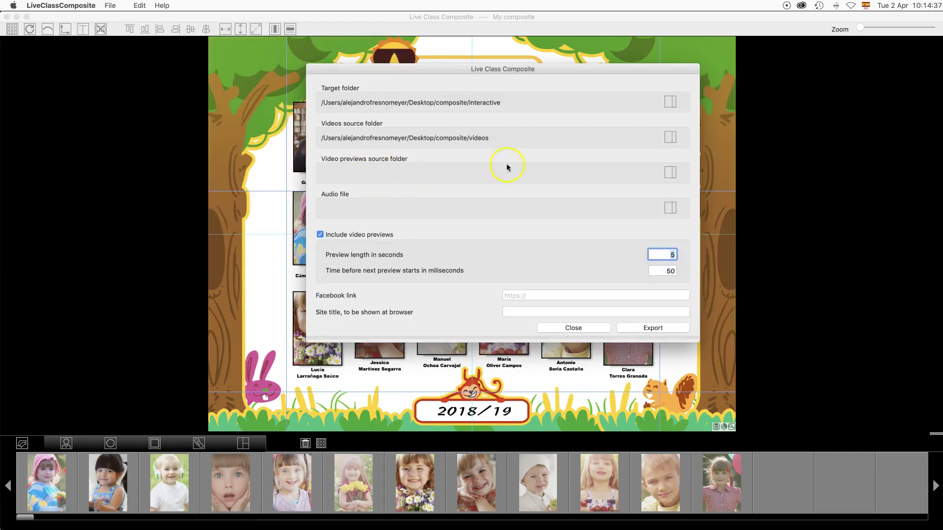
left_click(670, 173)
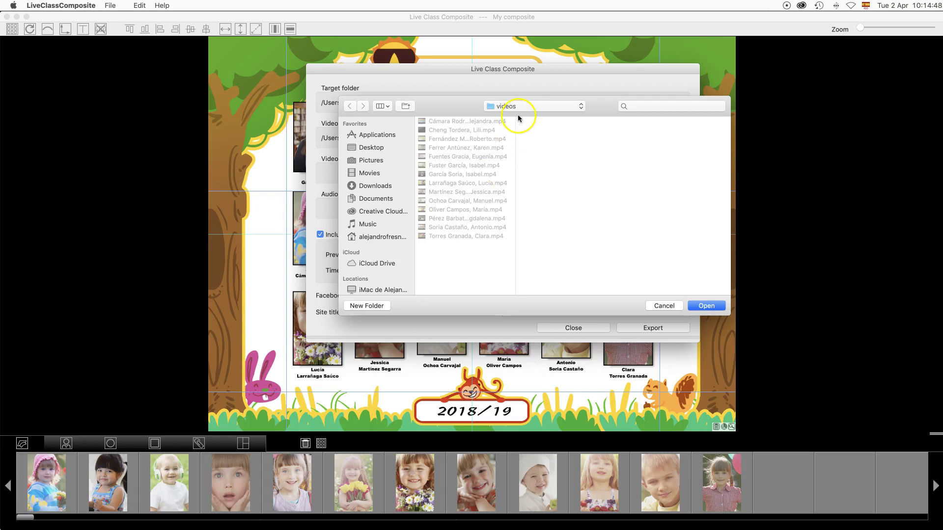
left_click(706, 305)
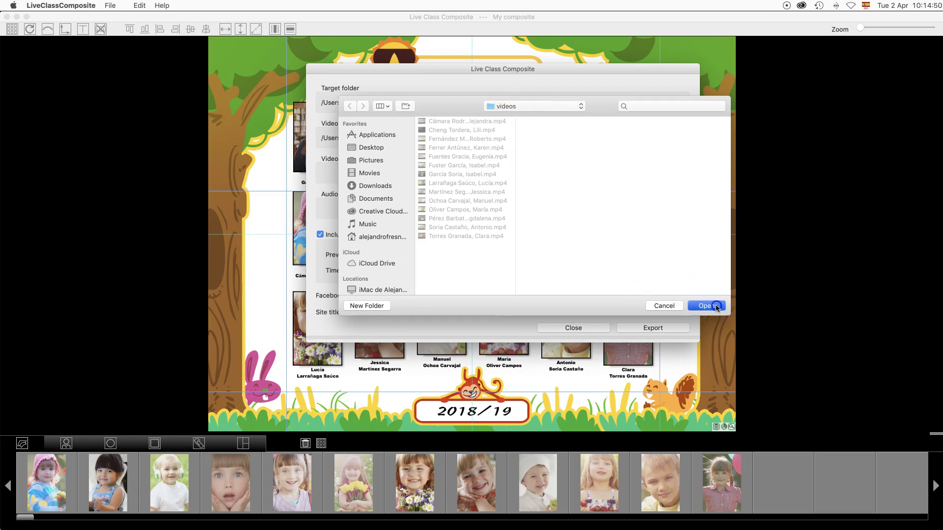
Choose Happy Whistling Ukulele.mp3 from the composite folder as the interactive composite's audio file
left_click(670, 208)
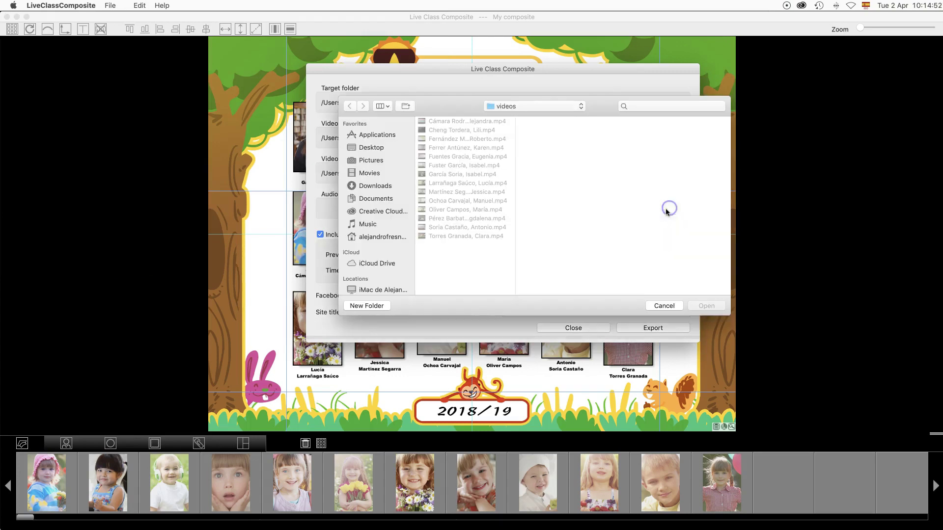
left_click(535, 106)
left_click(511, 116)
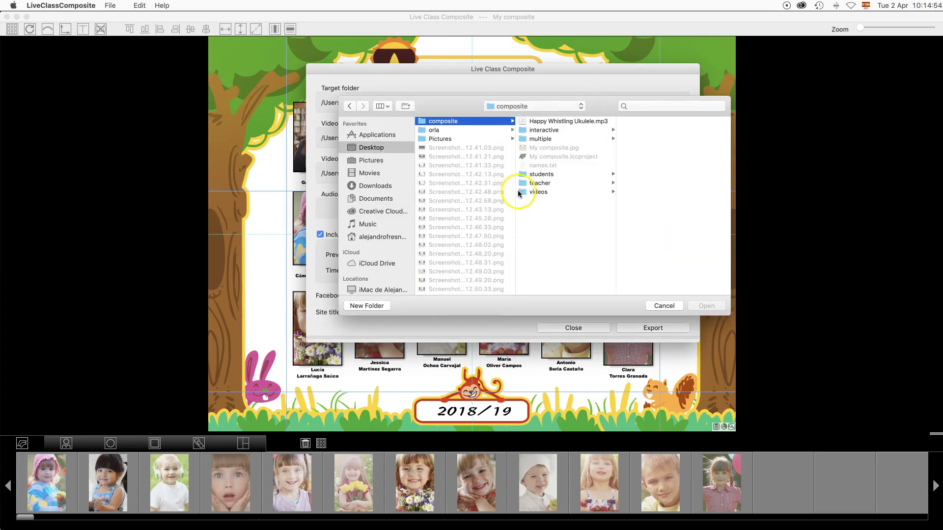
left_click(545, 121)
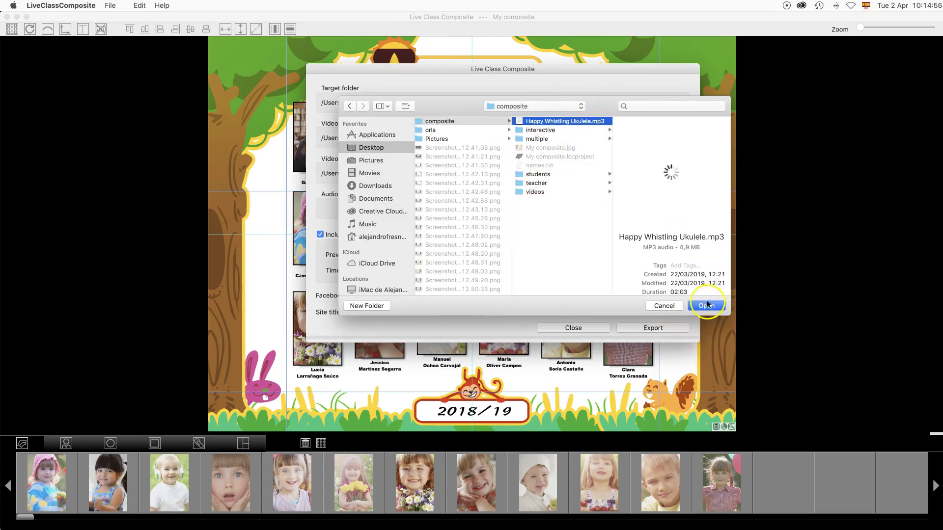
left_click(706, 306)
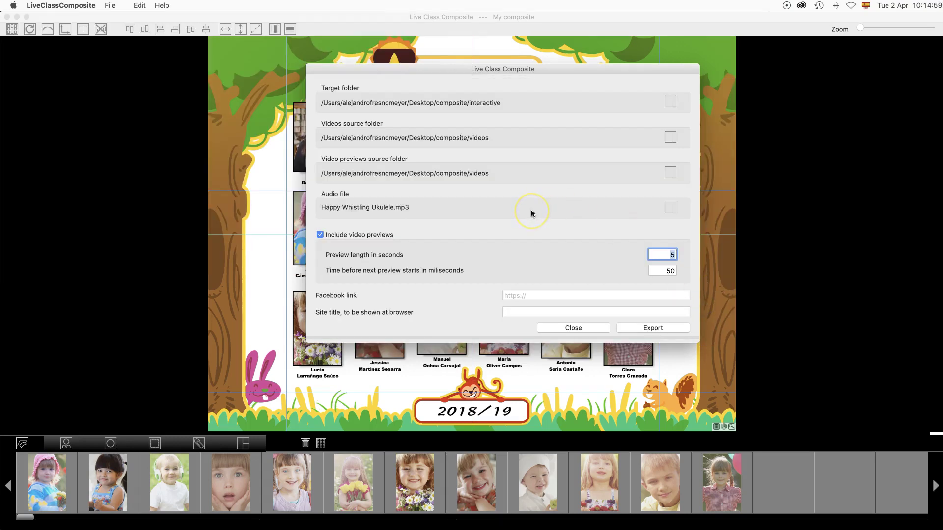
left_click(666, 255)
left_click_drag(666, 255, 684, 254)
left_click(535, 295)
type("htt")
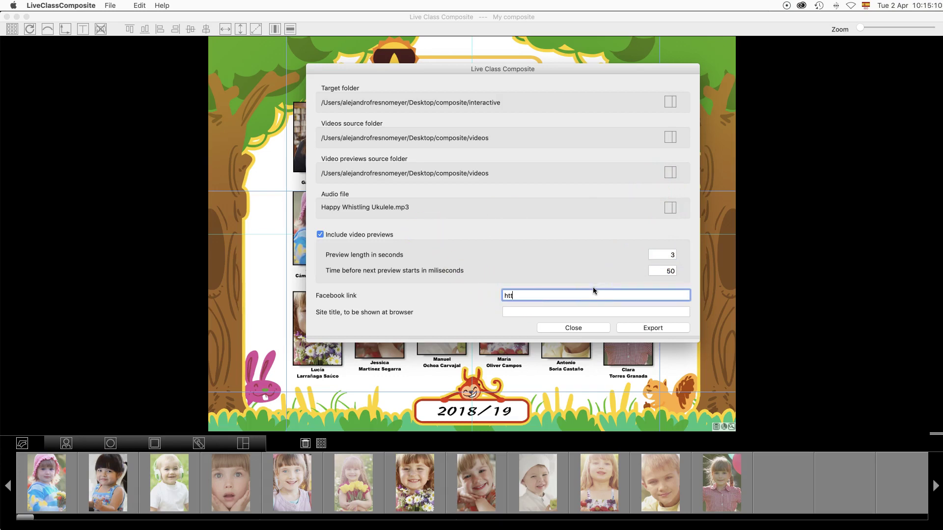
type("ps://facebook.com/mypage")
Set the site title to Kindergarten, export the interactive composite, and close the export dialog
left_click(525, 309)
type("Kindergarten")
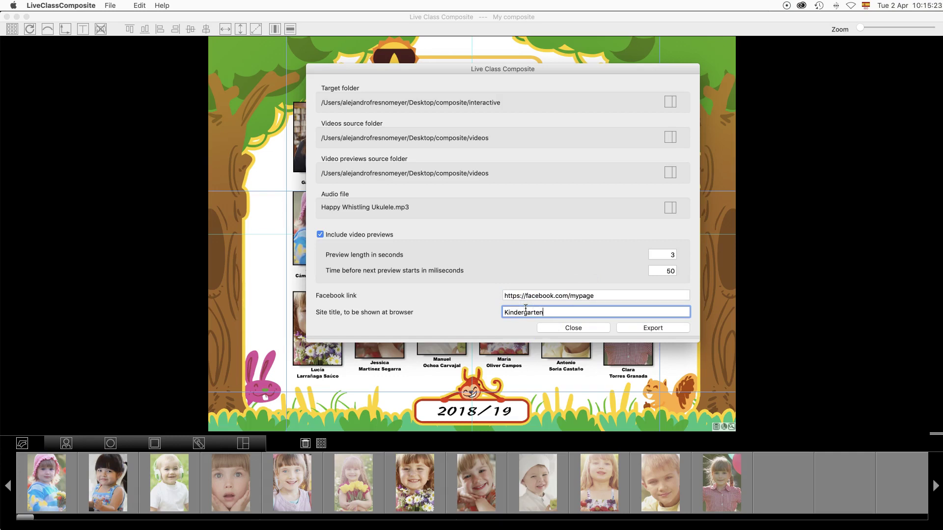
left_click(643, 328)
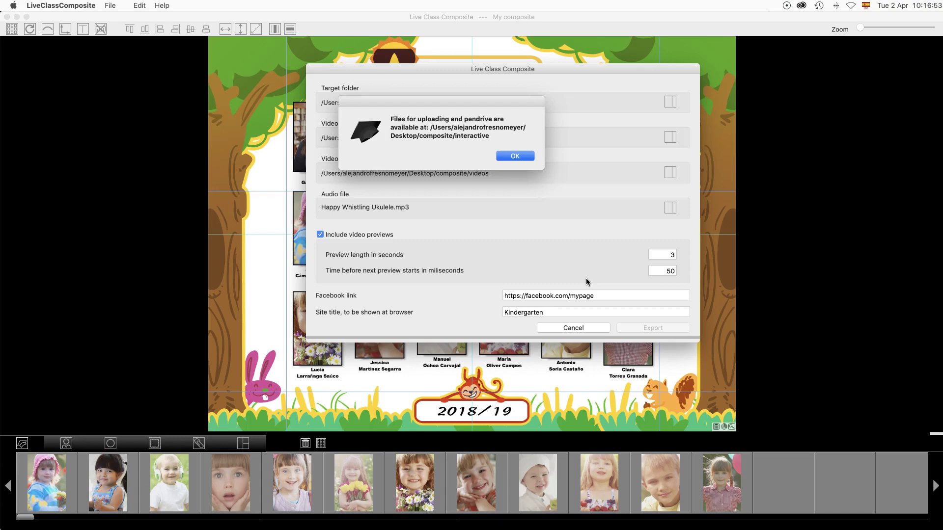
left_click(515, 156)
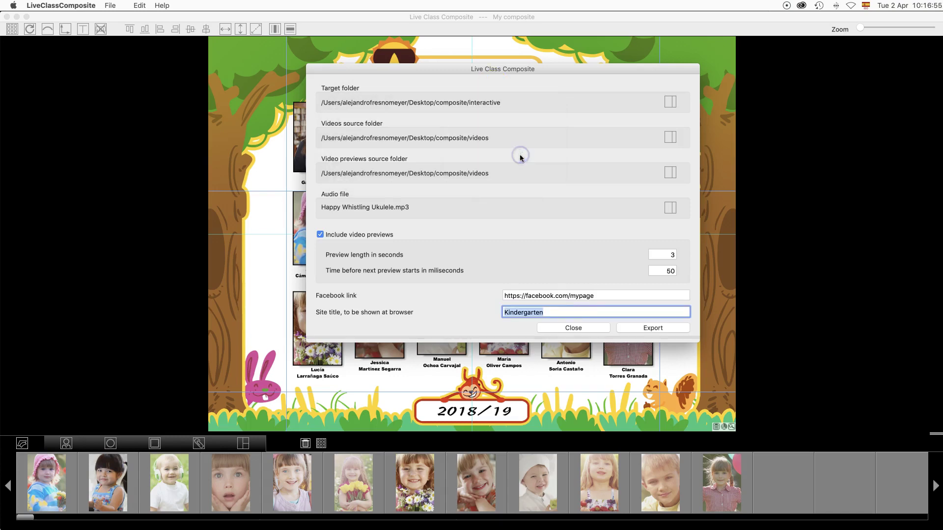
left_click(574, 328)
Switch to Finder and open index.html from the exported interactive folder in Chrome
key("super+Tab")
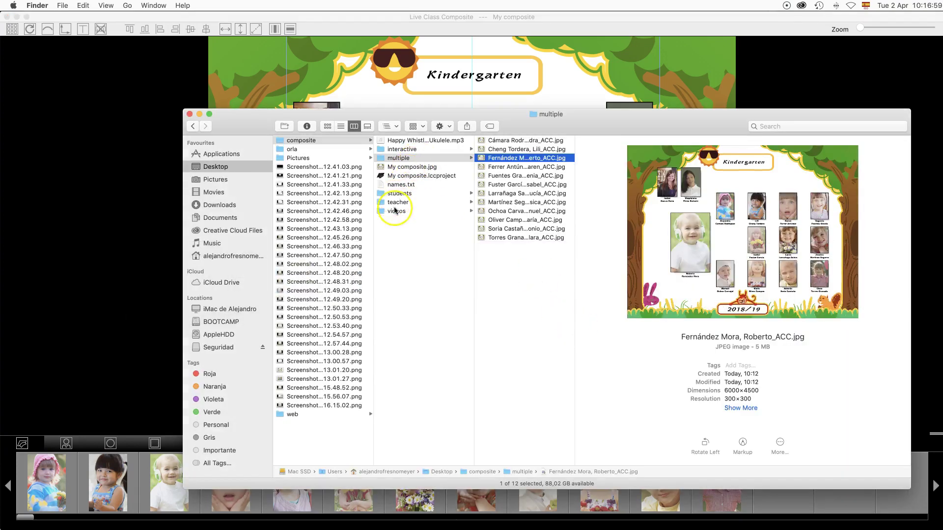
left_click(399, 150)
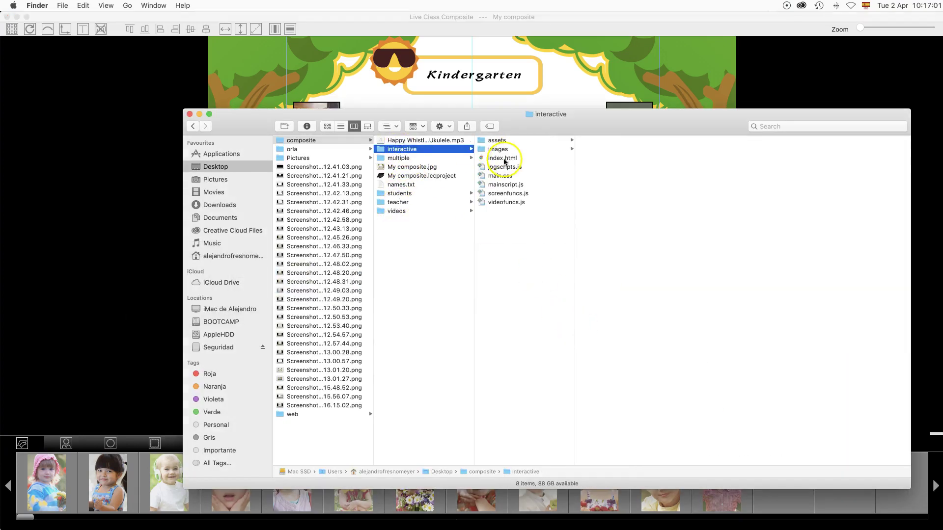
left_click(503, 158)
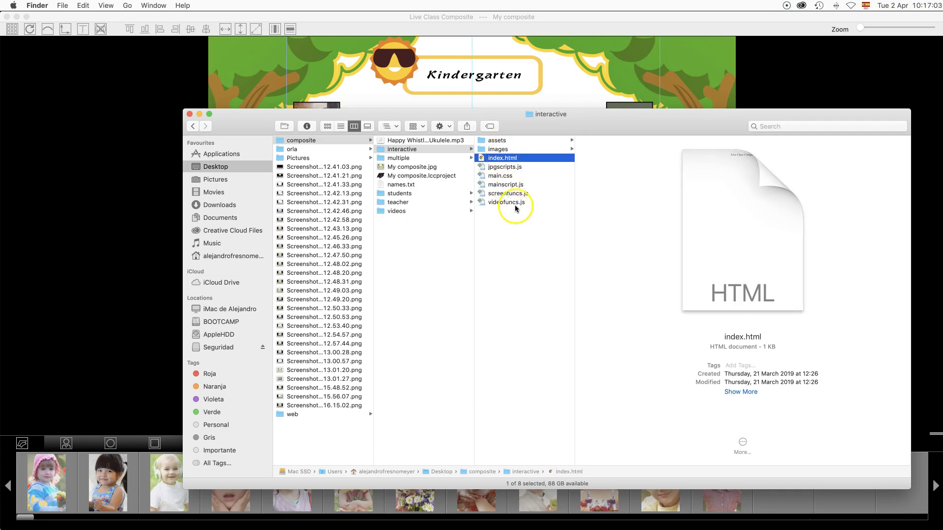
double_click(496, 160)
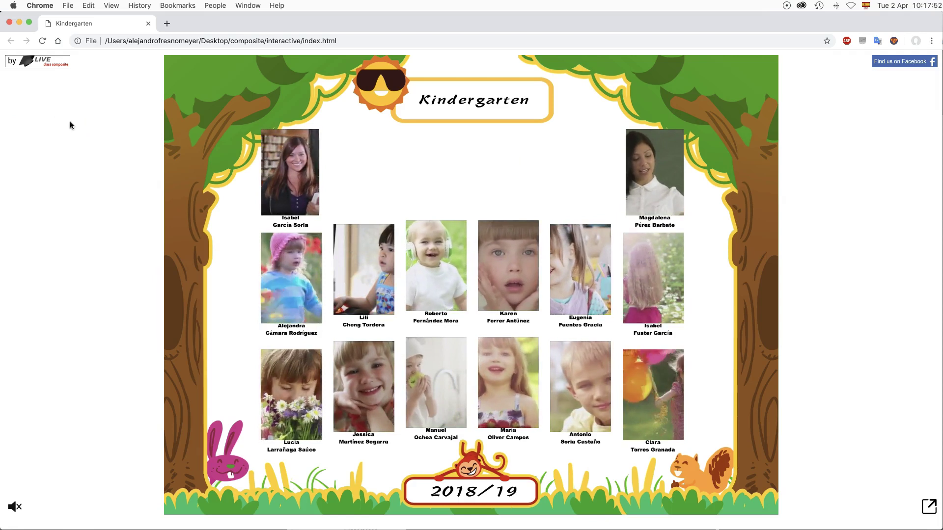
Watch the moving video previews on the interactive composite page and turn on its background music
left_click(73, 107)
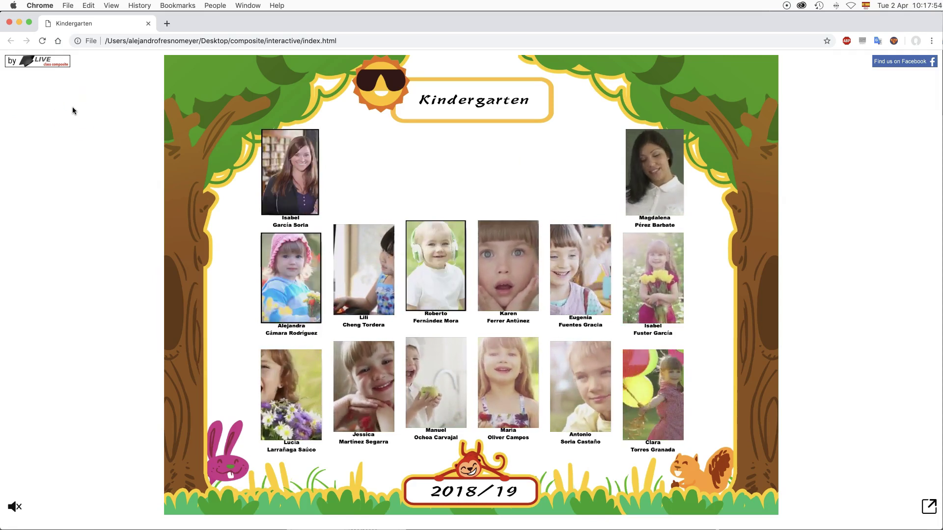
left_click(61, 194)
left_click(291, 162)
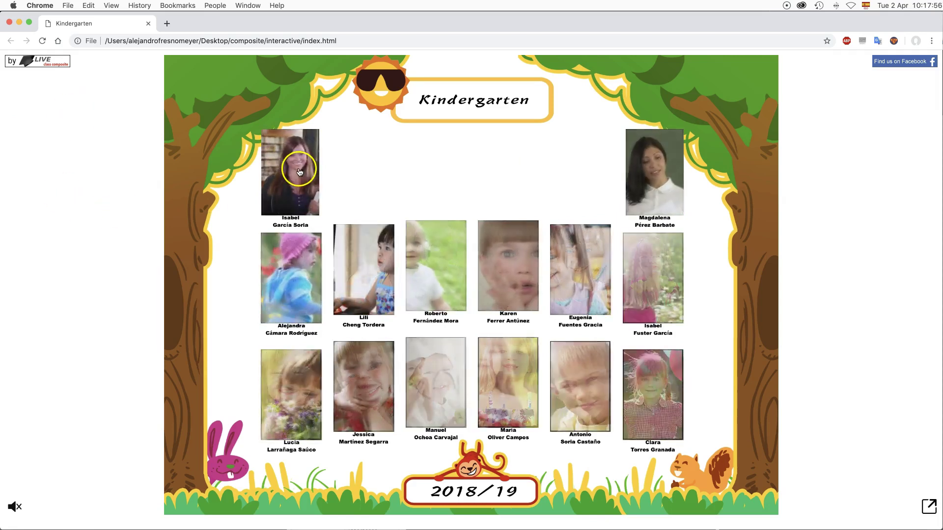
left_click(521, 187)
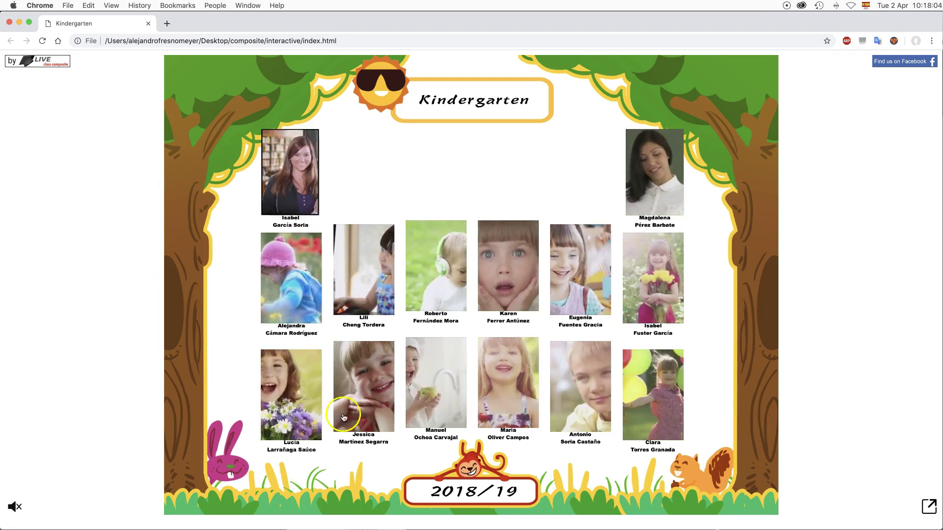
left_click(14, 507)
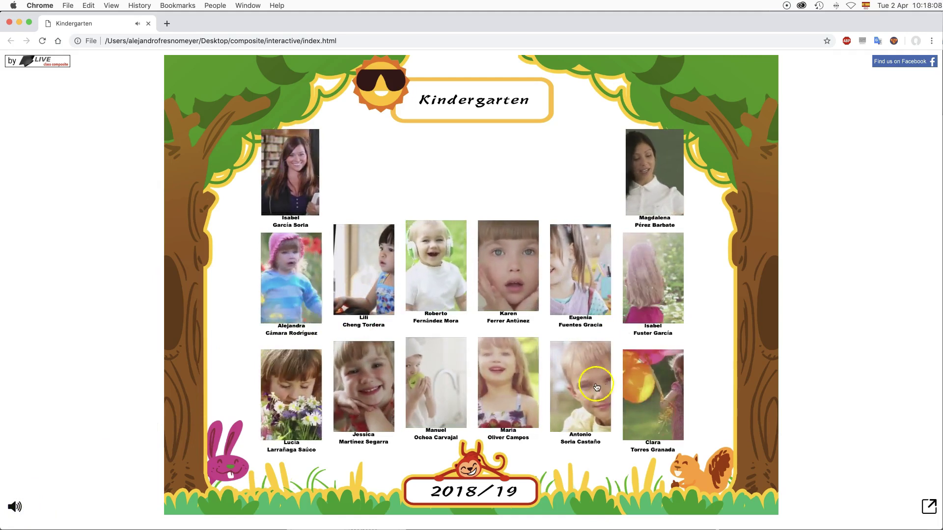
Play the videos of the girl in the pink hat and the child with hands on the cheeks, closing each one
left_click(294, 270)
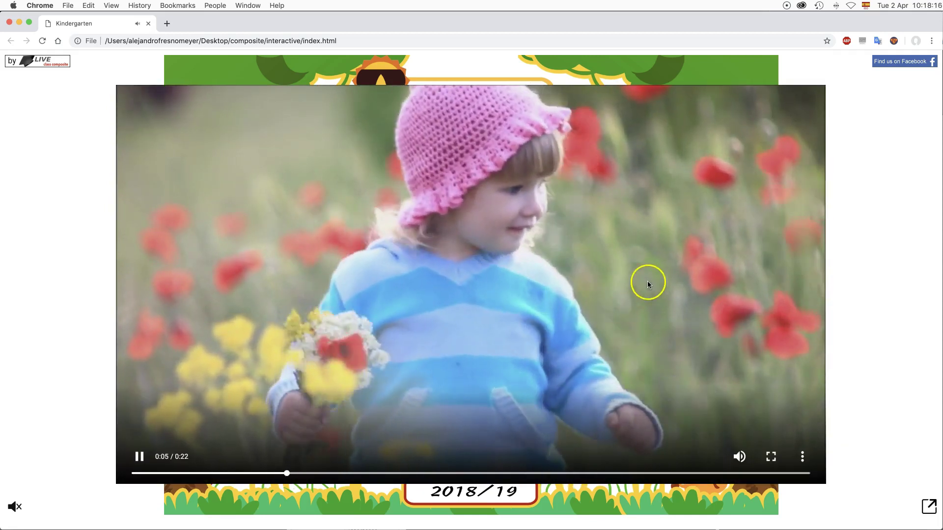
left_click(100, 260)
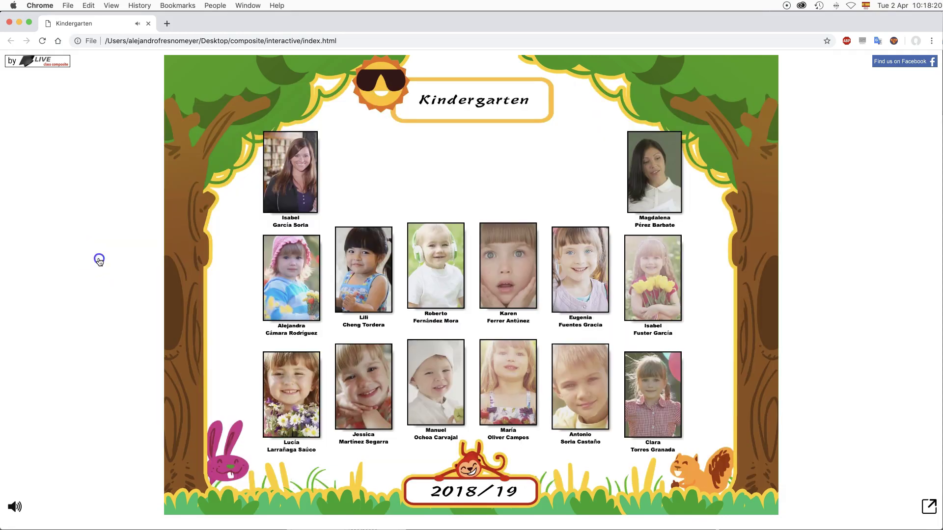
left_click(518, 259)
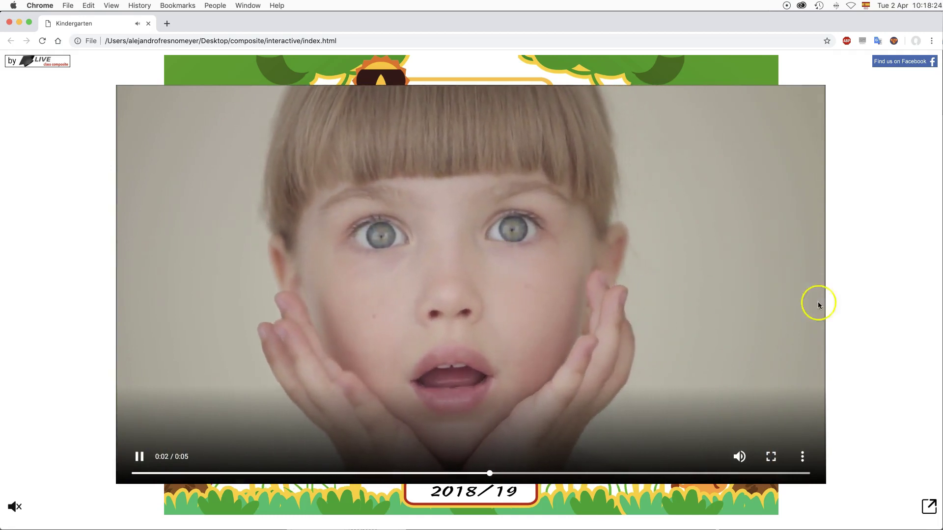
left_click(847, 307)
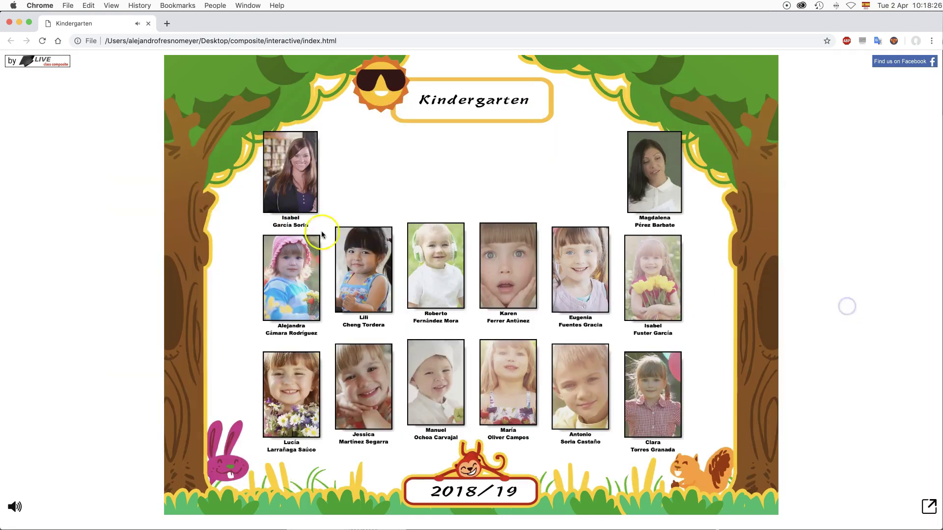
Check zooming and panning on the composite page, then play and close the video of the girl holding yellow tulips
scroll(445, 281, "up", 5)
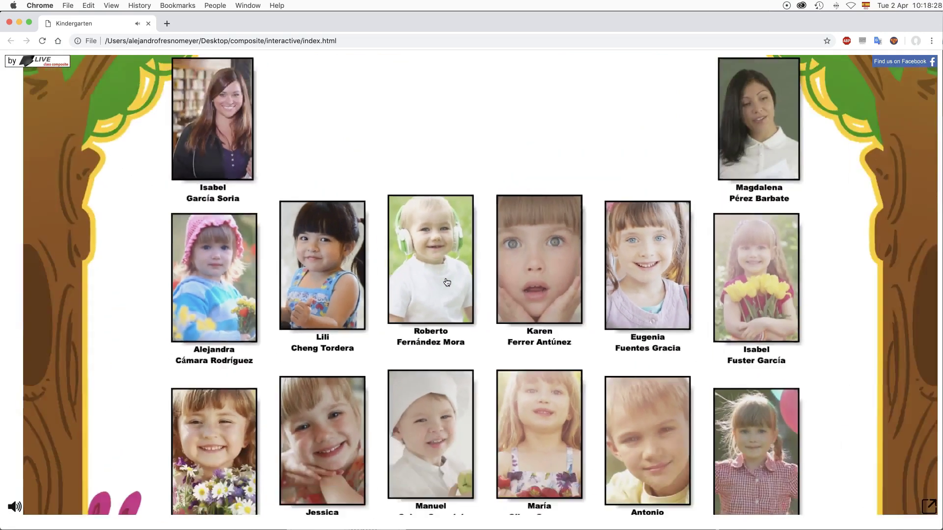
scroll(447, 282, "down", 5)
scroll(488, 269, "up", 5)
scroll(613, 273, "up", 2)
left_click_drag(612, 273, 397, 152)
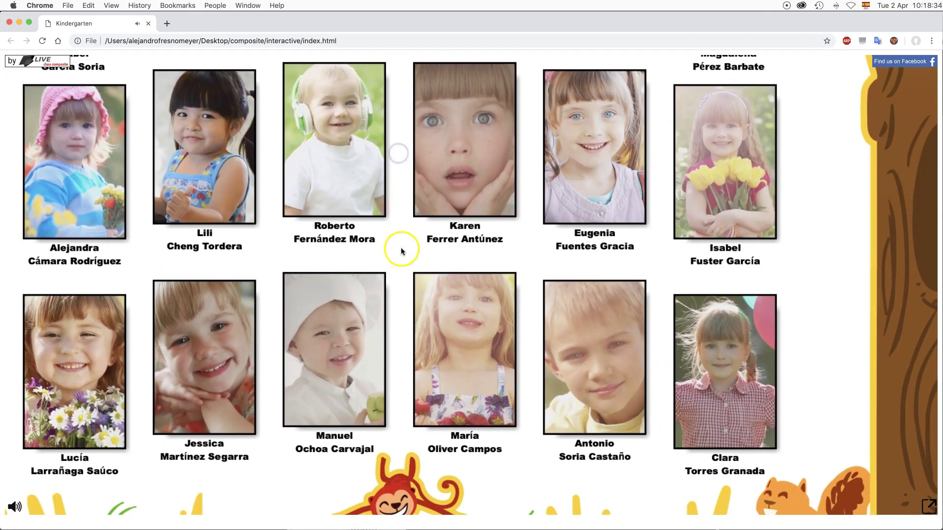
scroll(401, 252, "down", 5)
left_click(652, 303)
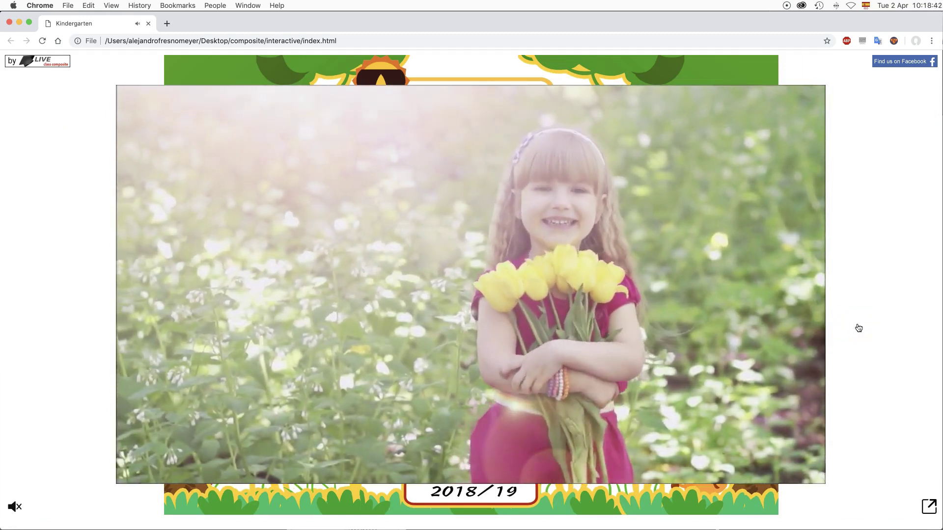
left_click(859, 328)
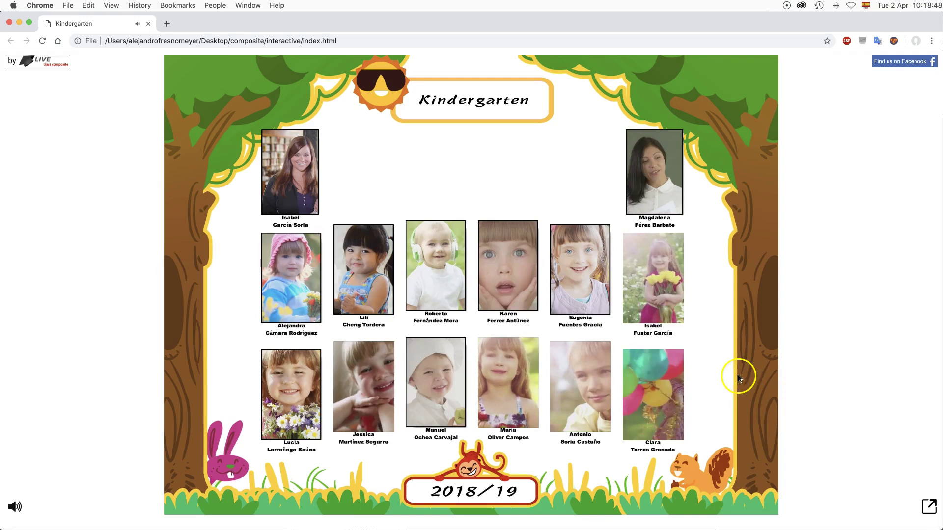
Switch to Finder and select all the files and folders inside the exported interactive folder
key("super+Tab")
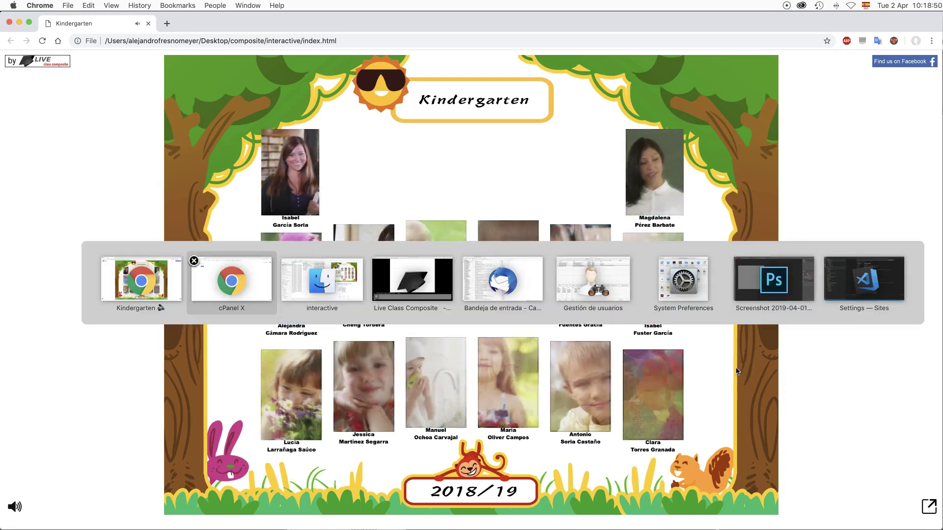
key("super+Tab")
left_click_drag(504, 211, 506, 138)
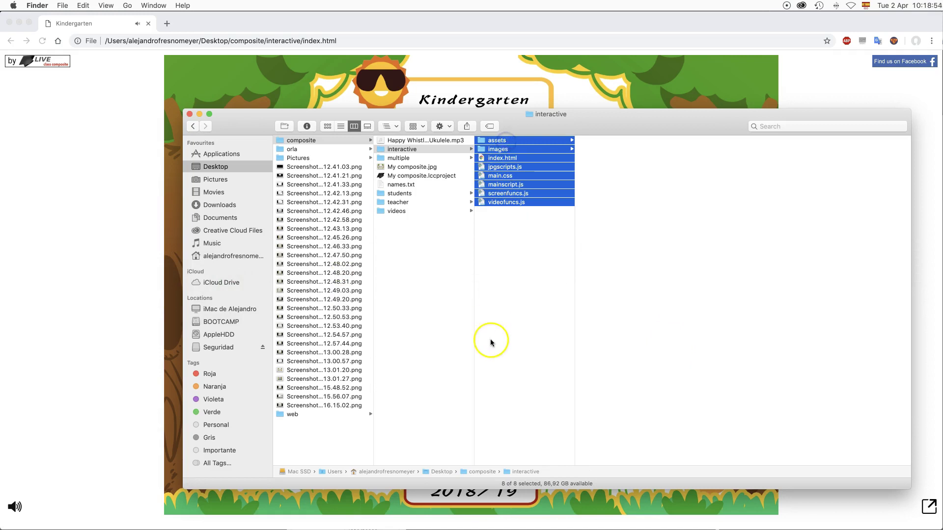